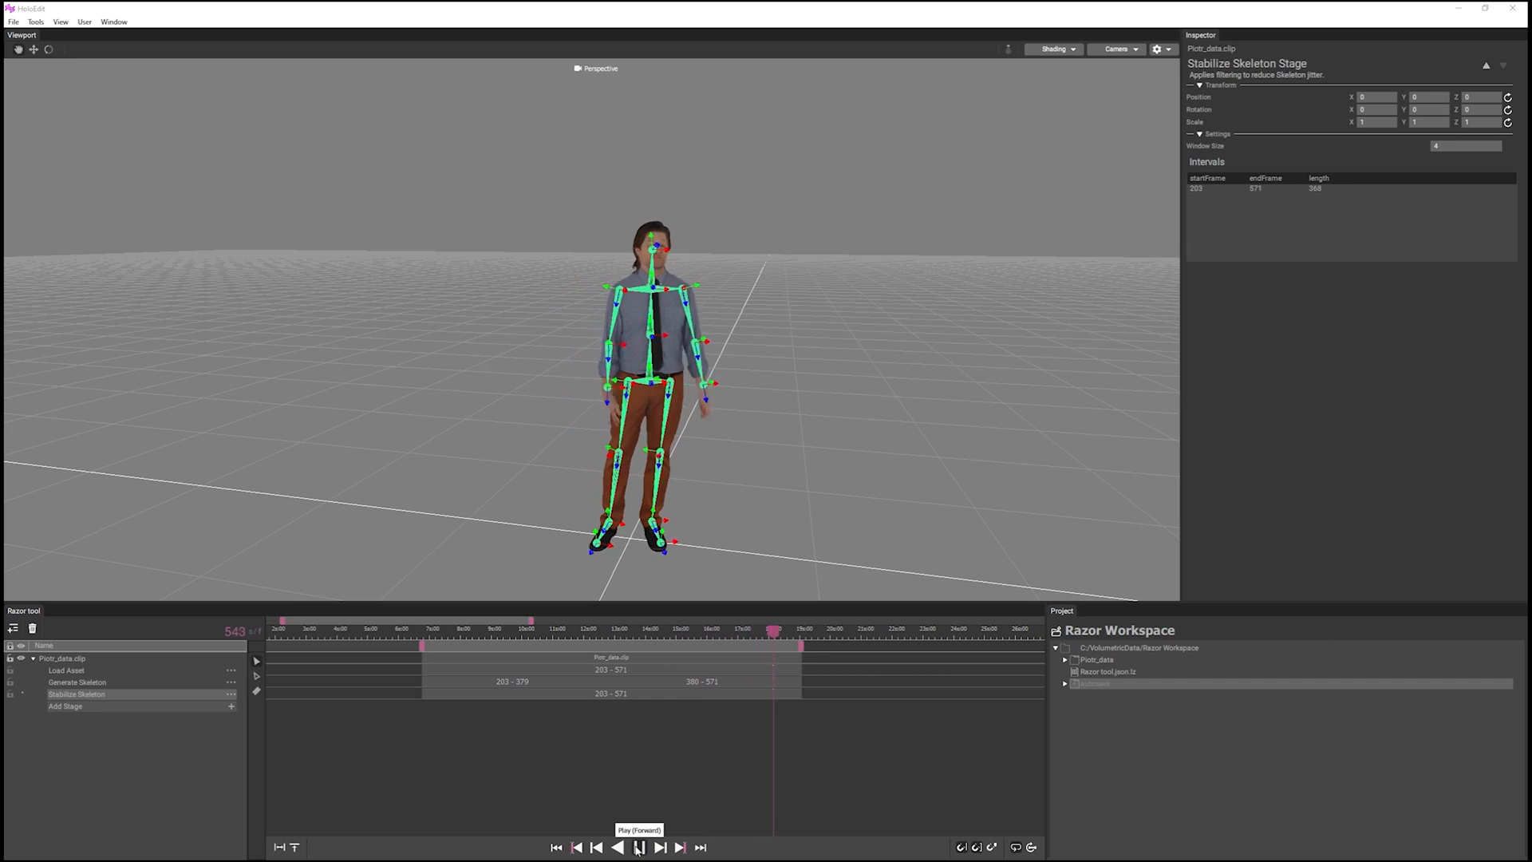
# Stop playback and scrub the stabilized clip to examine the skeleton, ending at frame 238.
pyautogui.click(639, 848)
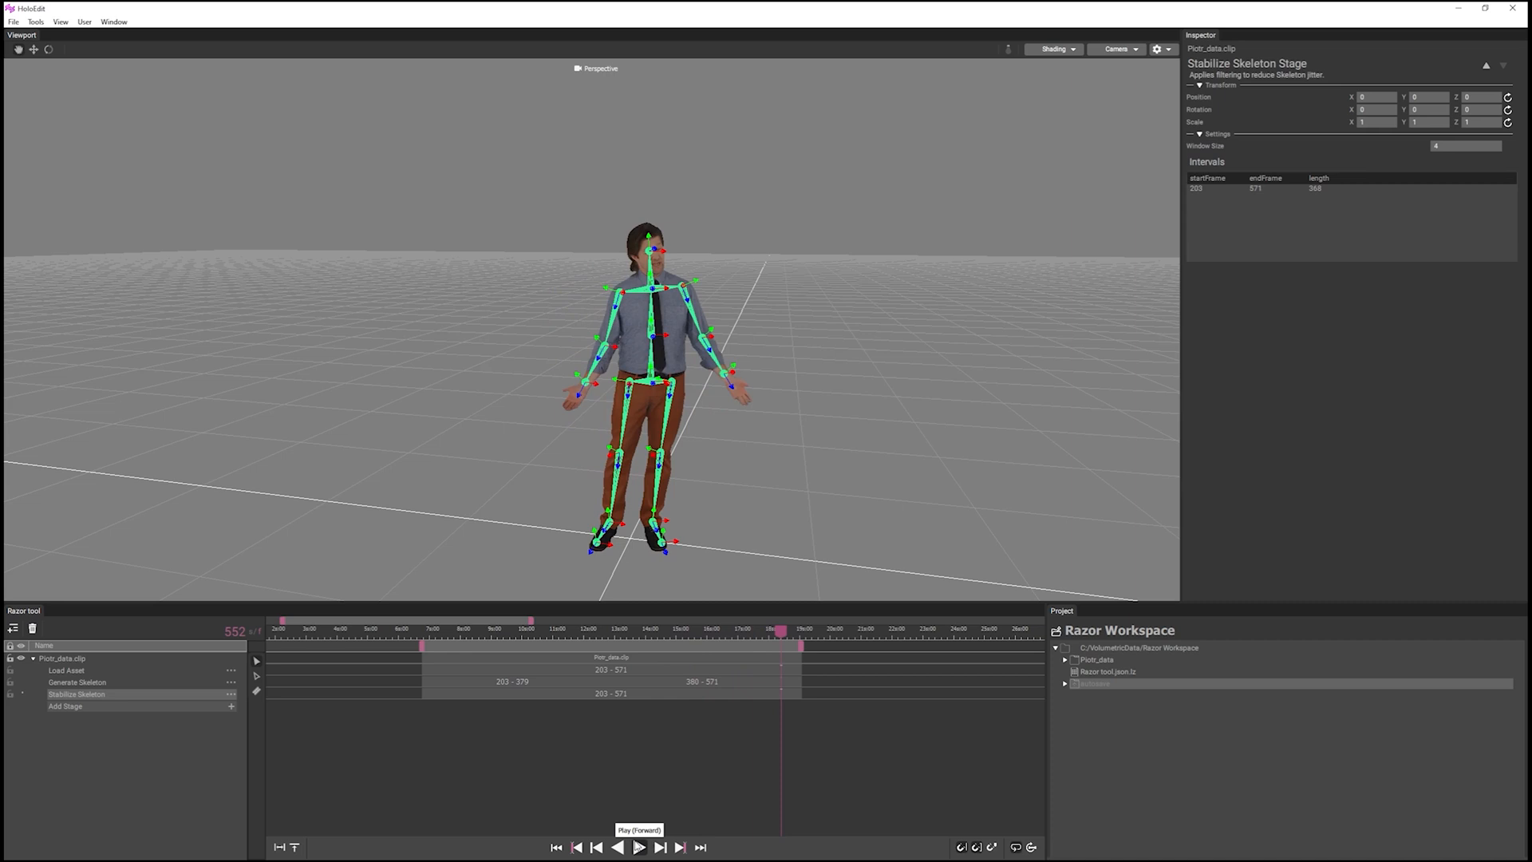
pyautogui.click(497, 636)
pyautogui.moveTo(497, 635)
pyautogui.mouseDown()
pyautogui.moveTo(463, 636)
pyautogui.moveTo(481, 636)
pyautogui.mouseUp()
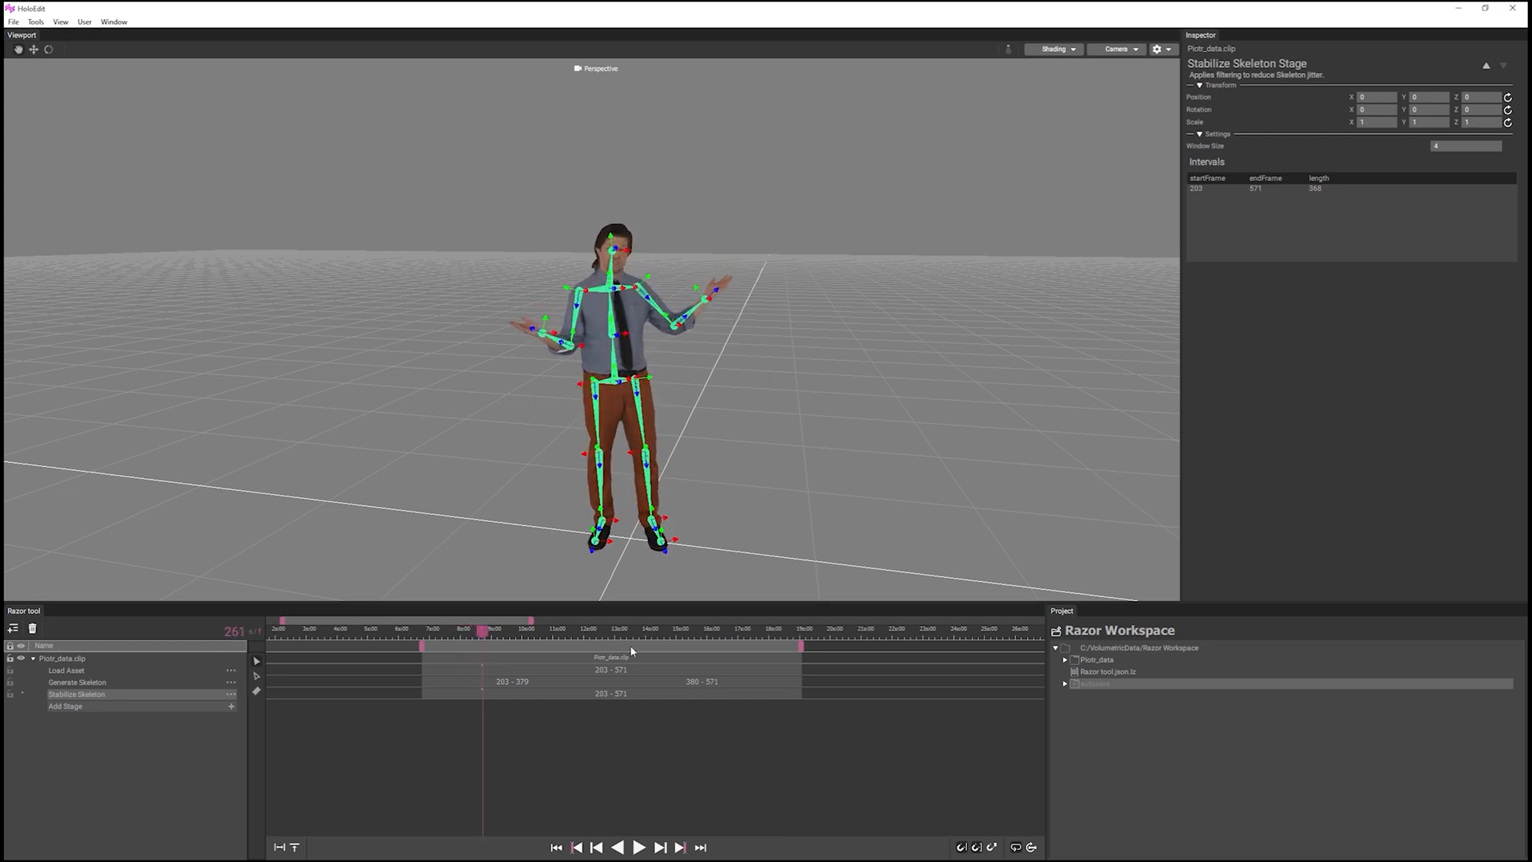
pyautogui.moveTo(683, 639); pyautogui.dragTo(697, 646)
pyautogui.moveTo(463, 636)
pyautogui.mouseDown()
pyautogui.moveTo(447, 636)
pyautogui.moveTo(459, 641)
pyautogui.mouseUp()
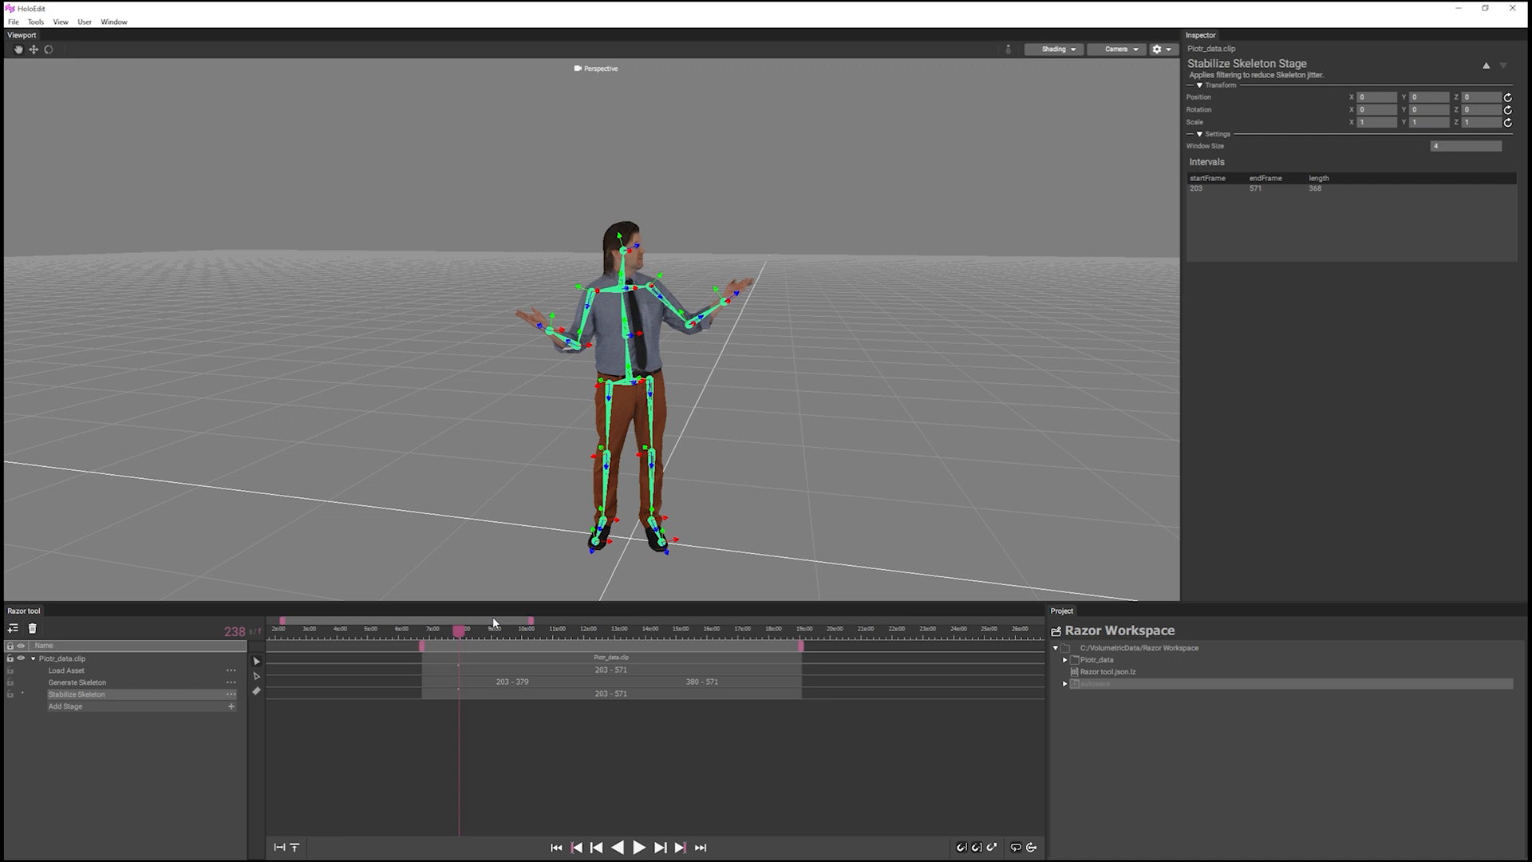
# Split the Stabilize Skeleton stage at frames 225 and 240 with the razor tool to isolate interval 225–239.
pyautogui.click(257, 691)
pyautogui.scroll(5, 447, 693)
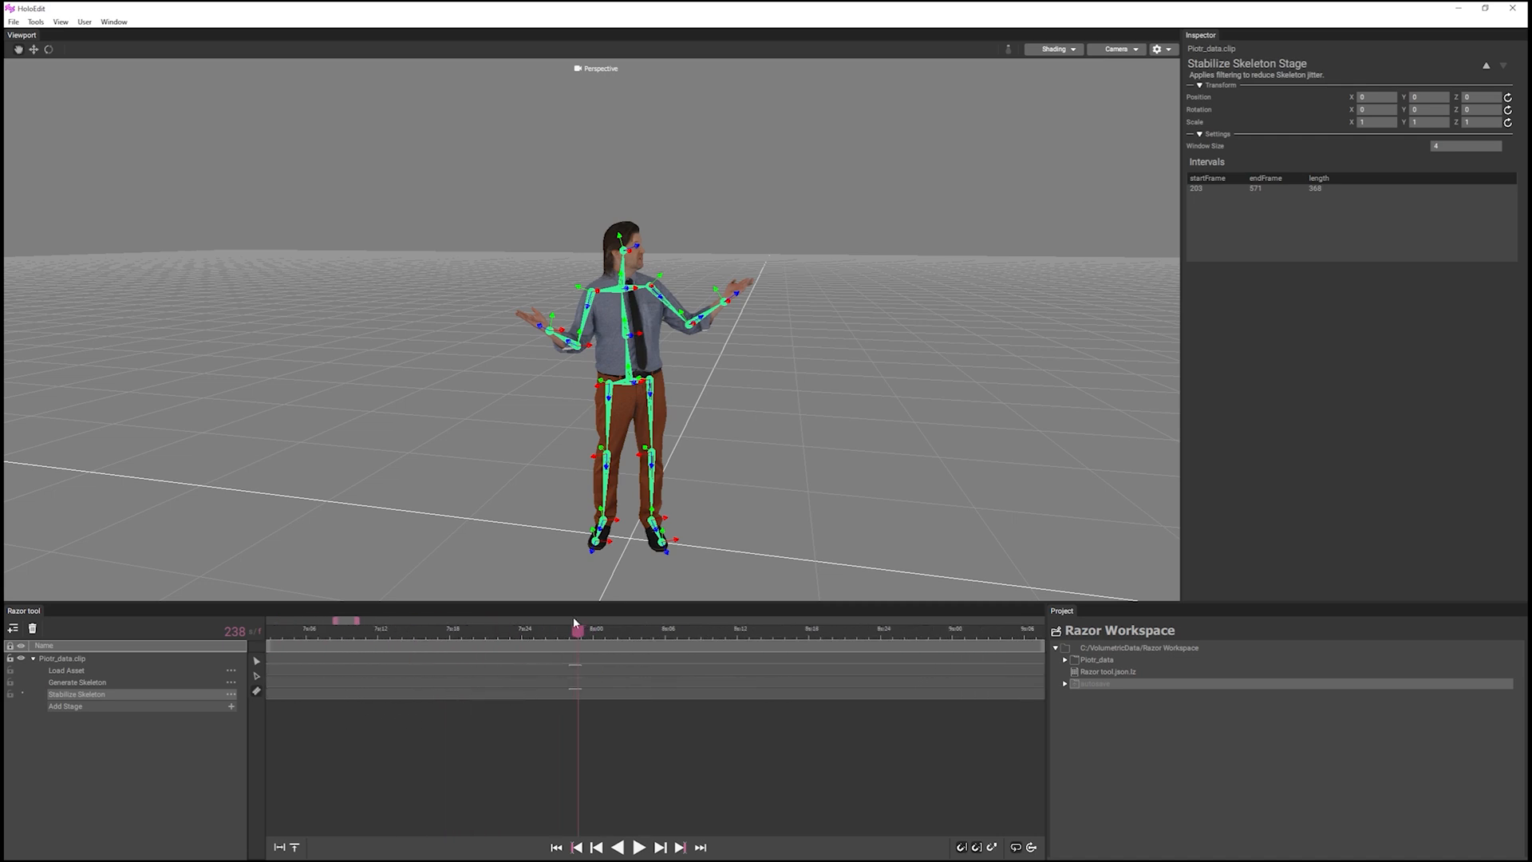
pyautogui.moveTo(577, 632); pyautogui.dragTo(420, 637)
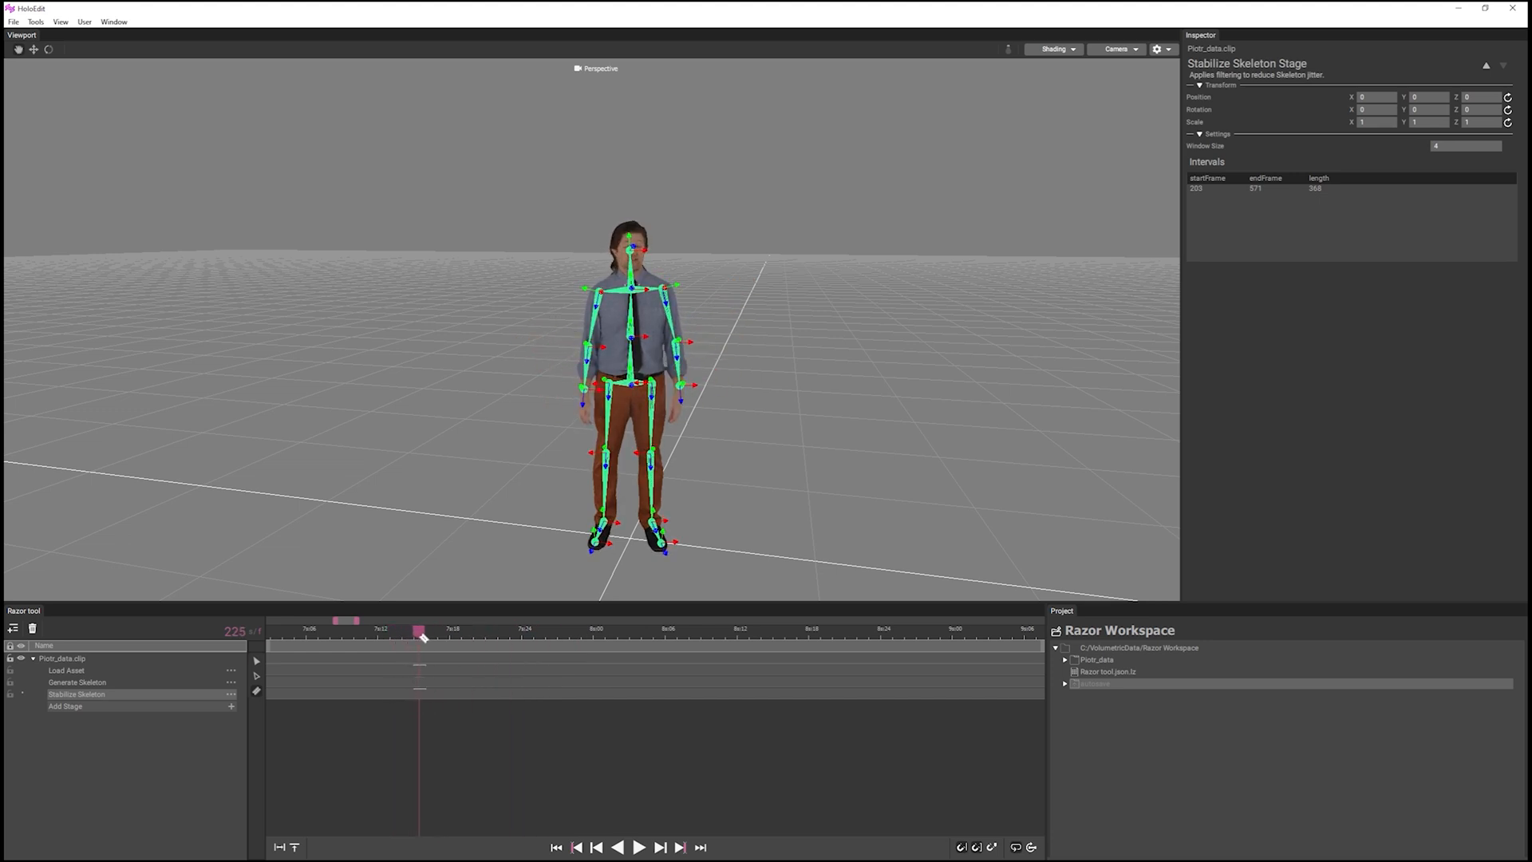
pyautogui.click(418, 695)
pyautogui.scroll(-2, 479, 688)
pyautogui.moveTo(603, 640); pyautogui.dragTo(534, 639)
pyautogui.click(540, 694)
pyautogui.scroll(-1, 571, 722)
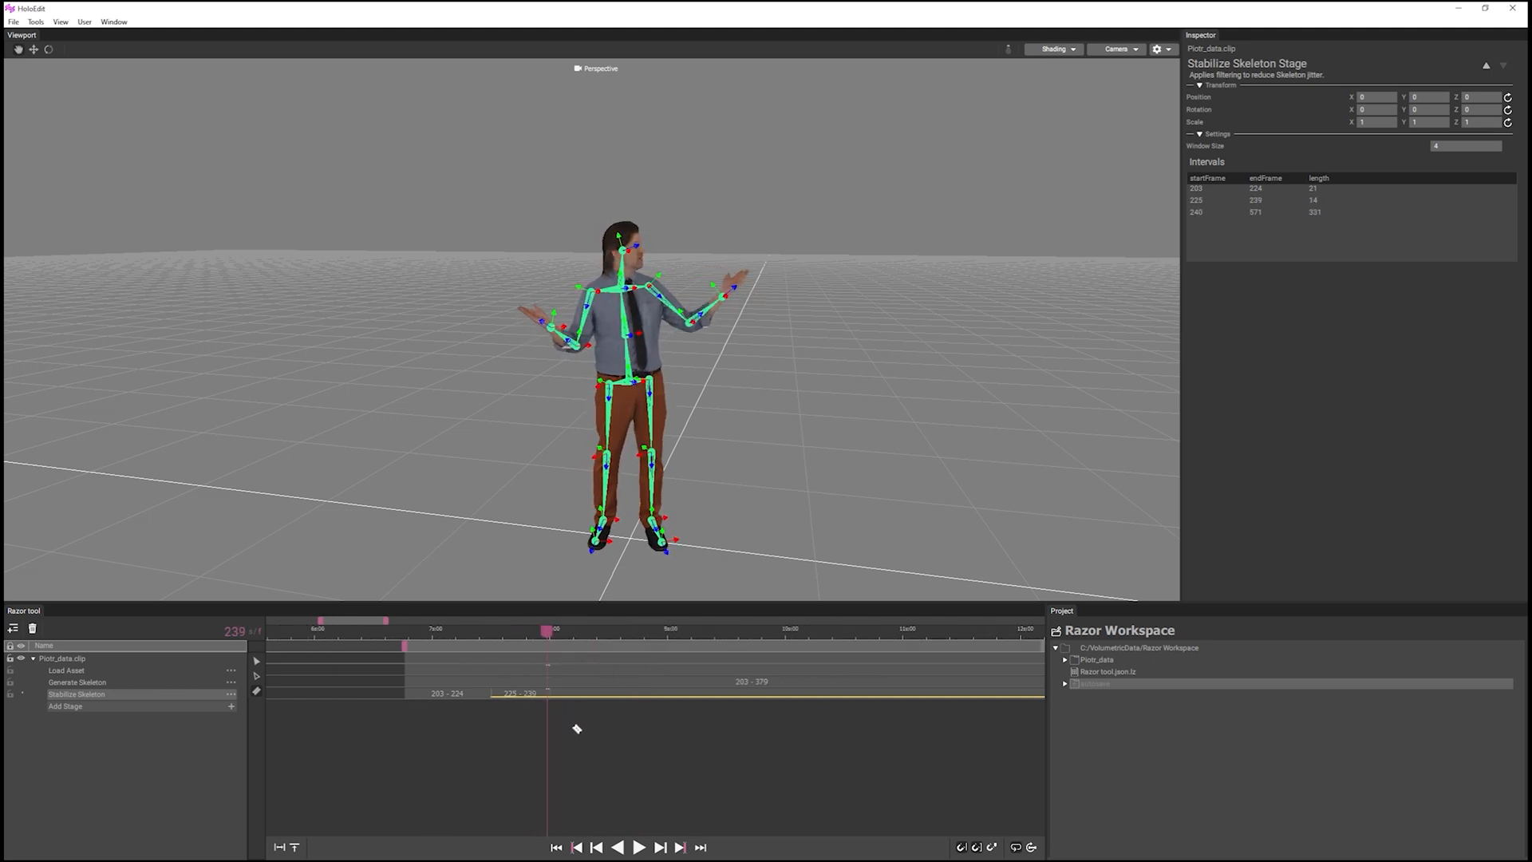
pyautogui.scroll(-1, 567, 735)
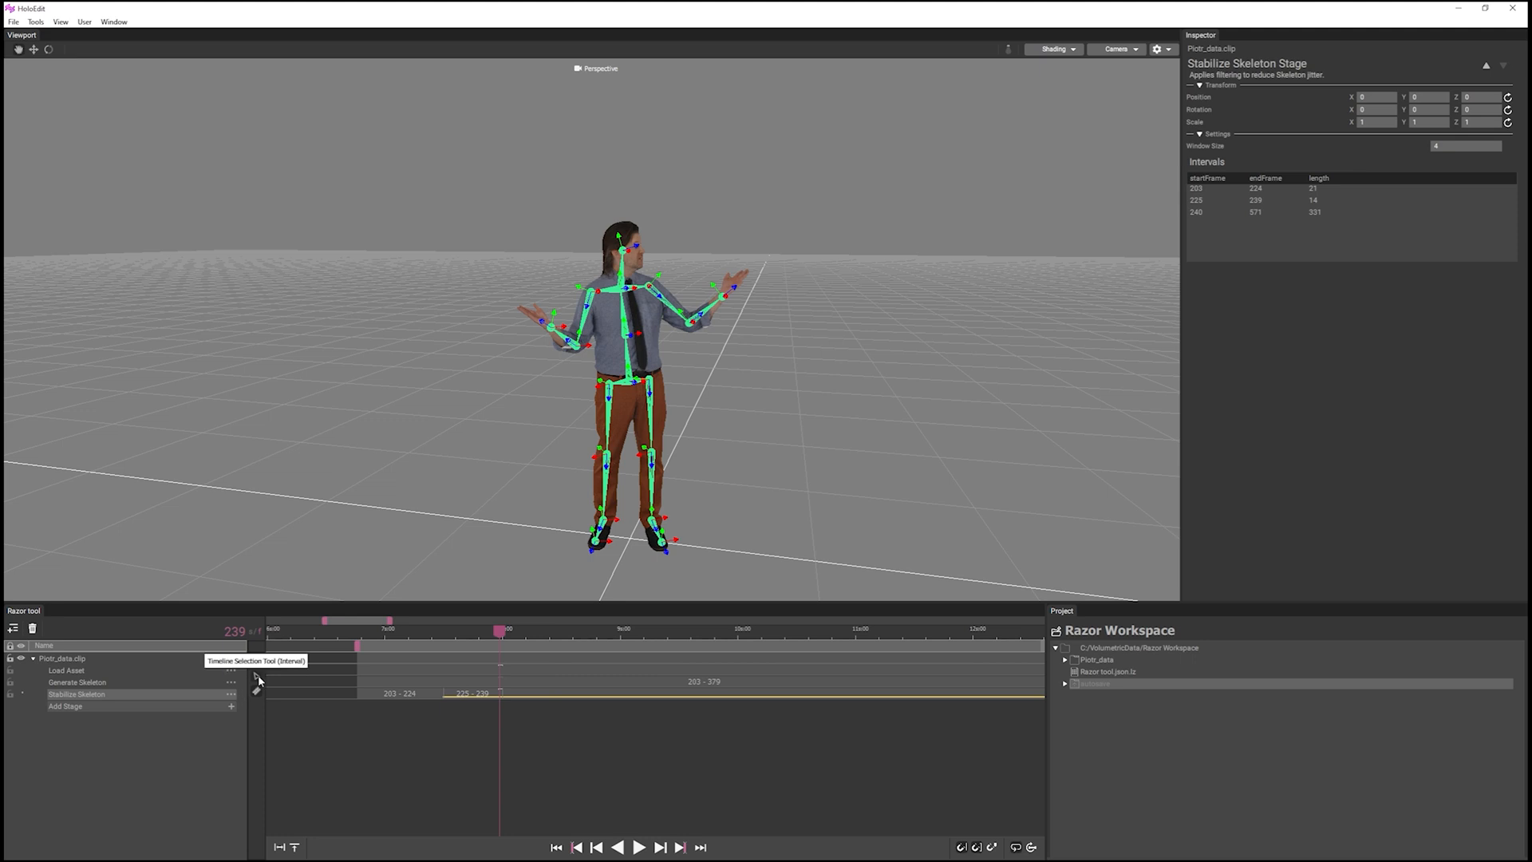
# Select interval 225–239 of the Stabilize Skeleton stage and set its Window Size to 4.
pyautogui.click(257, 679)
pyautogui.scroll(-2, 403, 715)
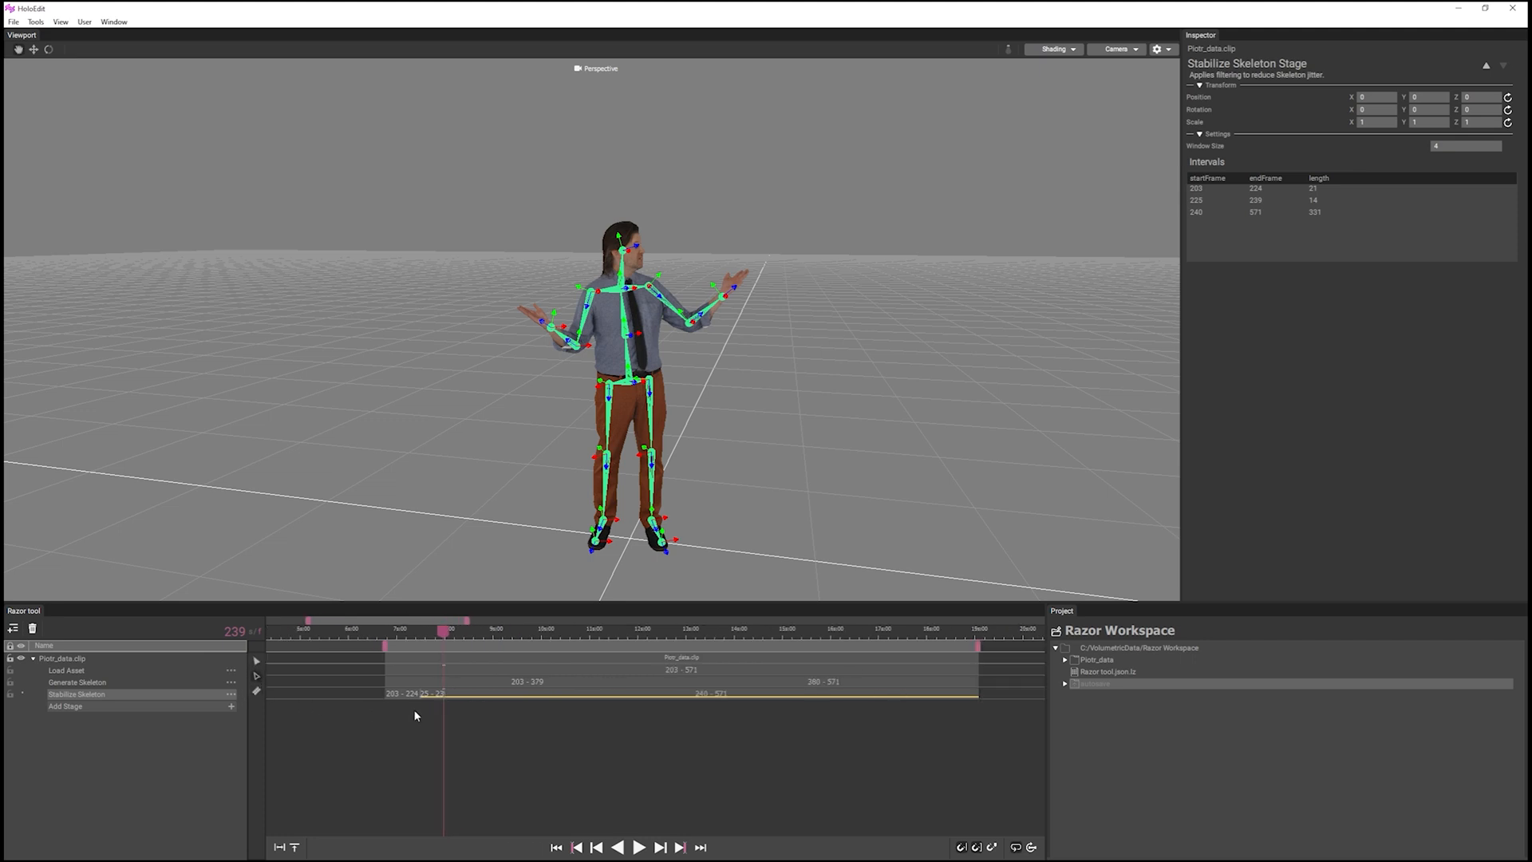
pyautogui.click(426, 693)
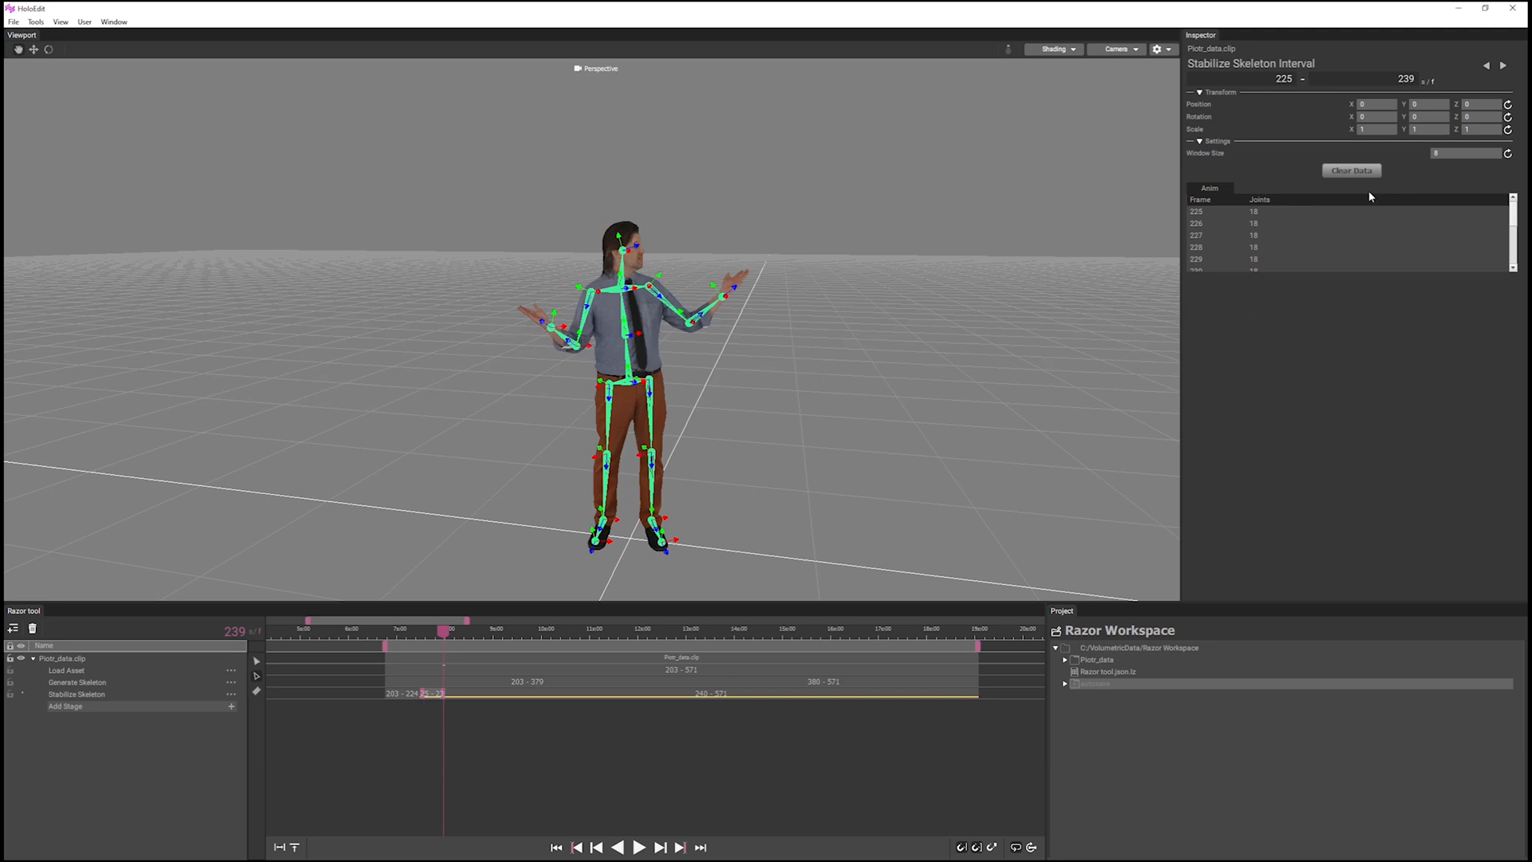
pyautogui.write('4')
# Scrub through the stabilized clip from frame 240 onwards, and inspect the raw Generate Skeleton stage around frame 246.
pyautogui.click(446, 637)
pyautogui.scroll(3, 445, 637)
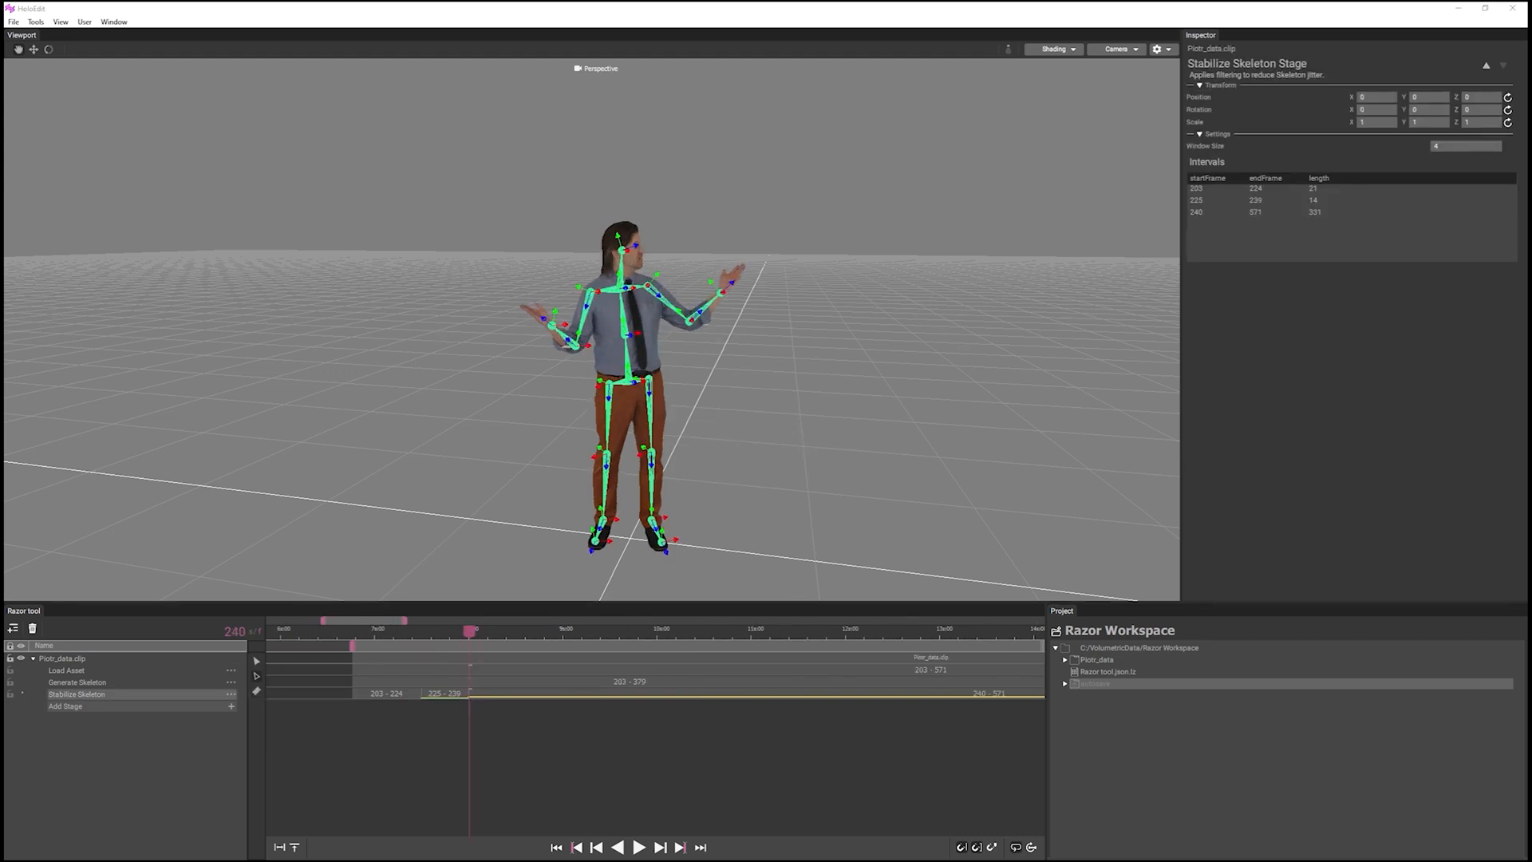
pyautogui.moveTo(469, 632); pyautogui.dragTo(529, 644)
pyautogui.scroll(-4, 766, 691)
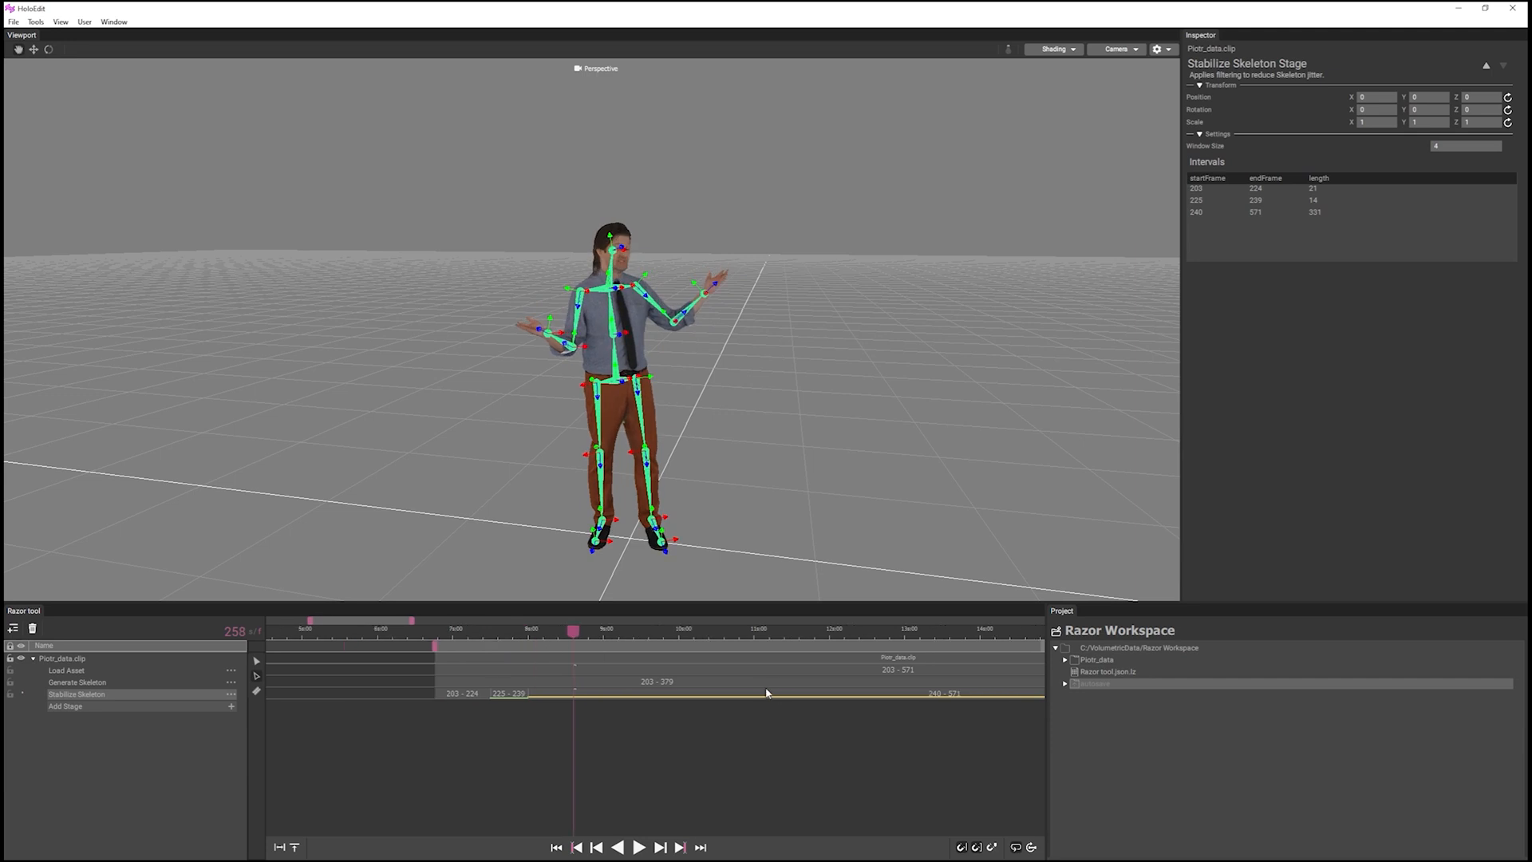
pyautogui.moveTo(856, 706); pyautogui.dragTo(824, 718, button='middle')
pyautogui.moveTo(846, 640)
pyautogui.mouseDown()
pyautogui.moveTo(830, 634)
pyautogui.moveTo(839, 643)
pyautogui.mouseUp()
pyautogui.click(116, 683)
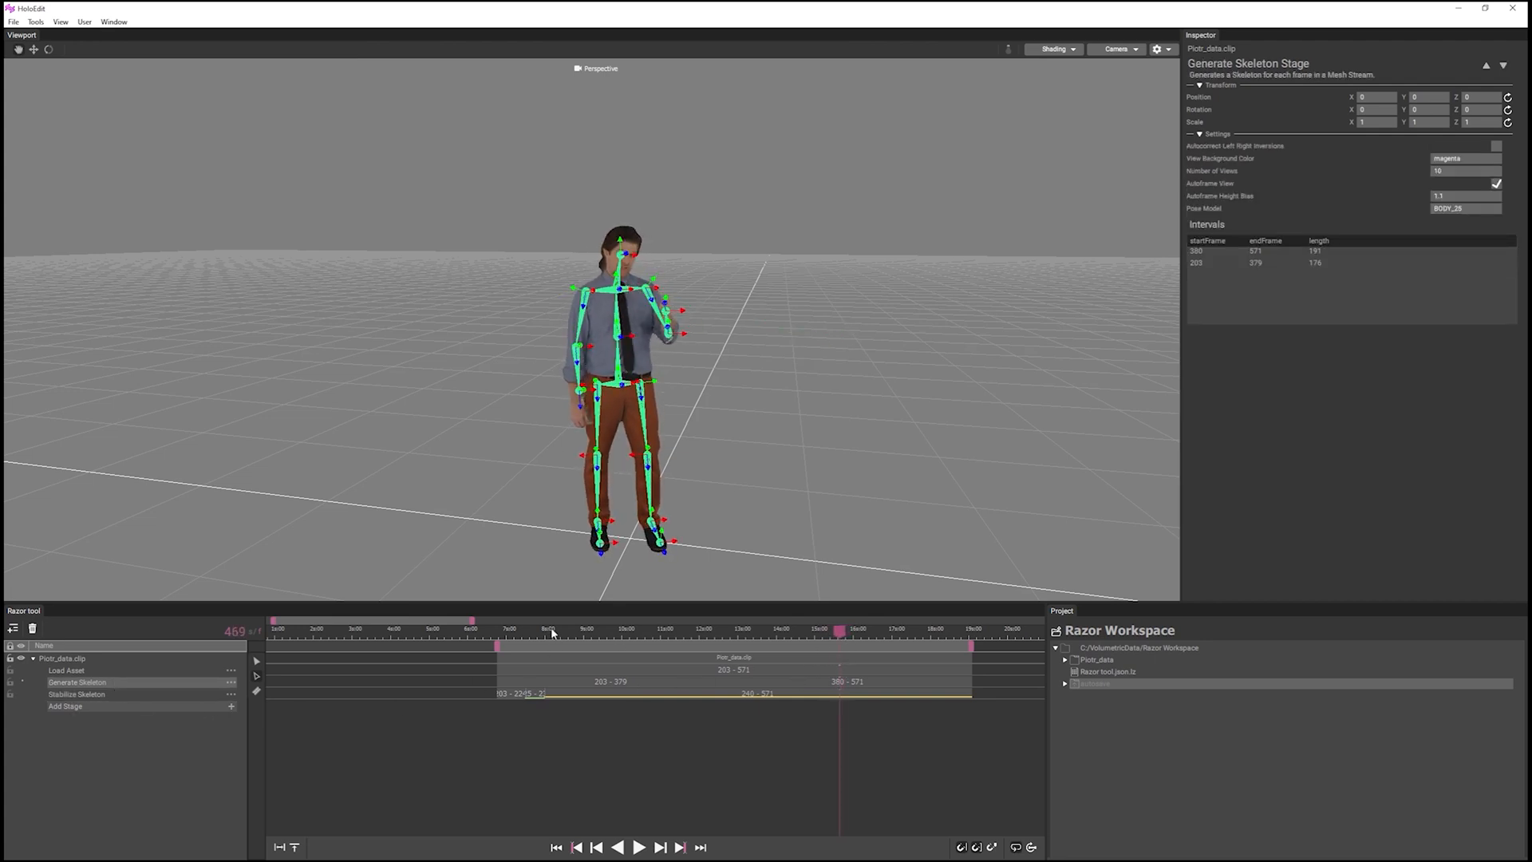
pyautogui.moveTo(552, 633)
pyautogui.mouseDown()
pyautogui.moveTo(566, 634)
pyautogui.moveTo(553, 635)
pyautogui.mouseUp()
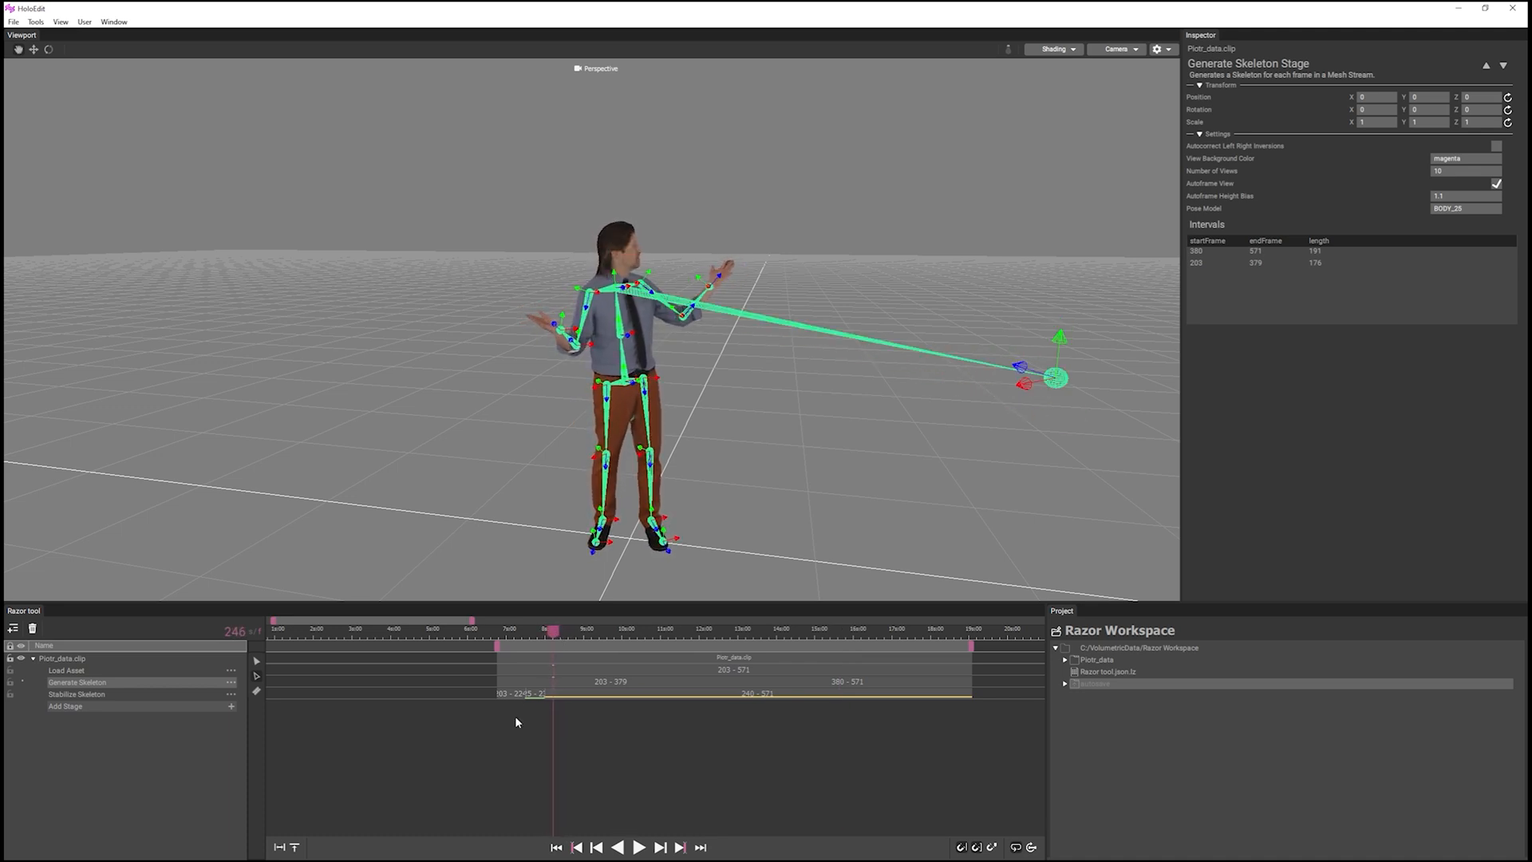
# Split all stages of the clip at frames 243 and 260 with the razor tool to isolate the frames with the stray head joint.
pyautogui.scroll(3, 546, 692)
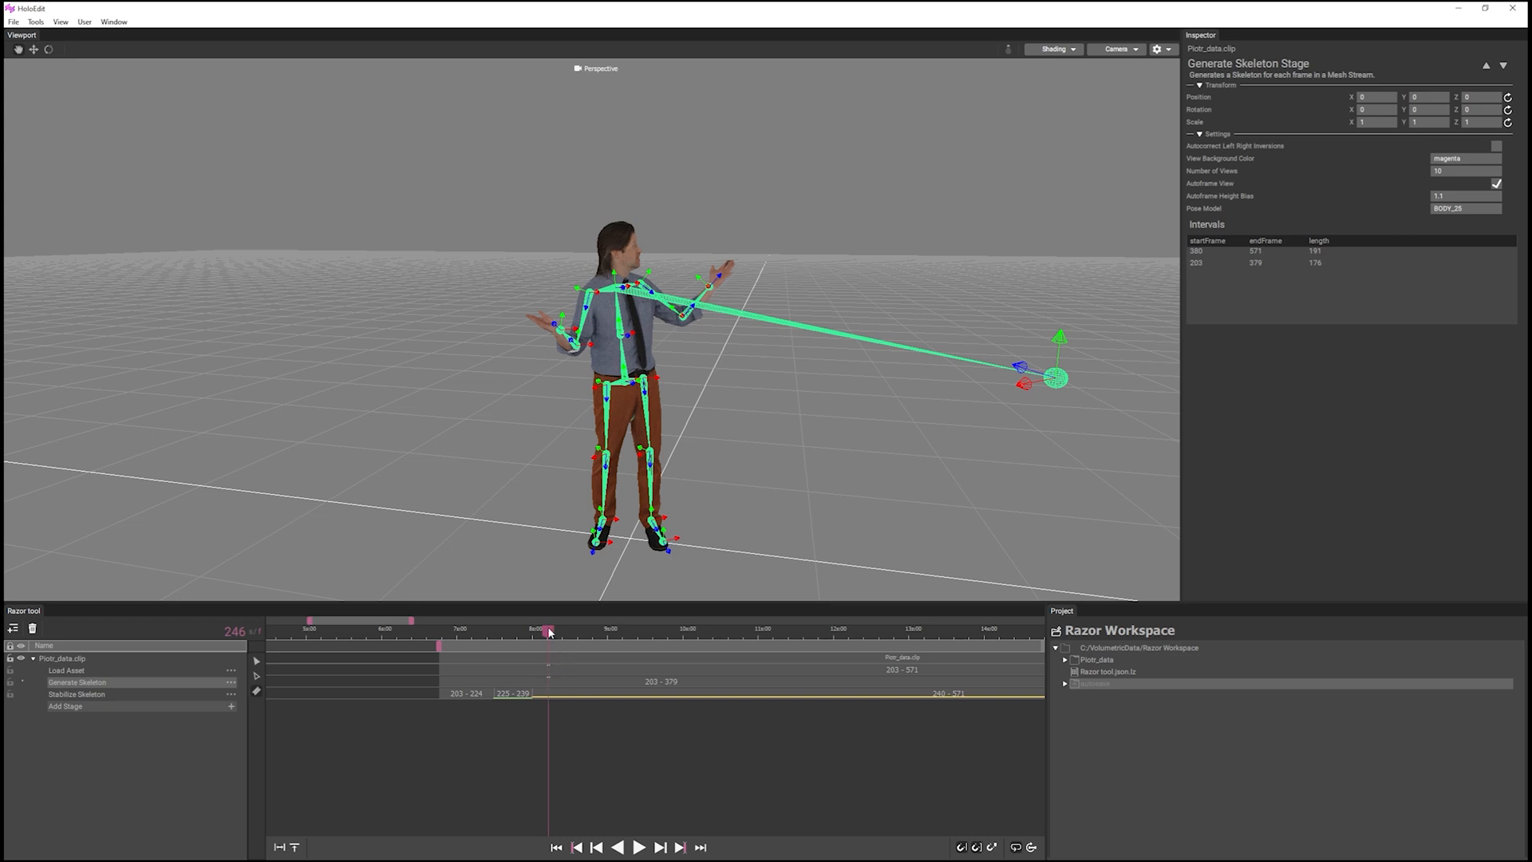
pyautogui.moveTo(548, 633); pyautogui.dragTo(541, 633)
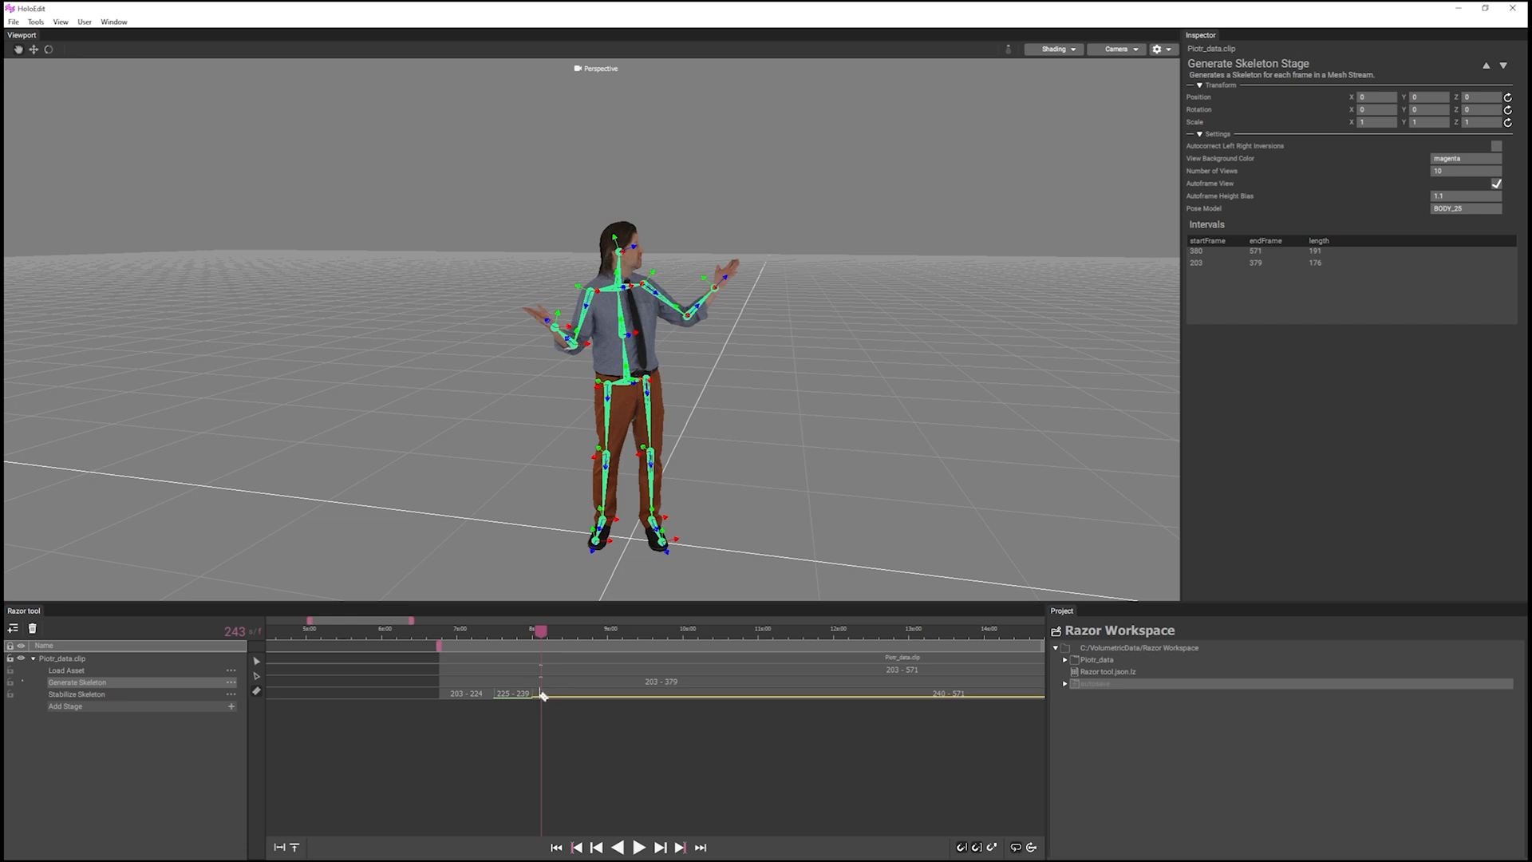
pyautogui.scroll(3, 542, 691)
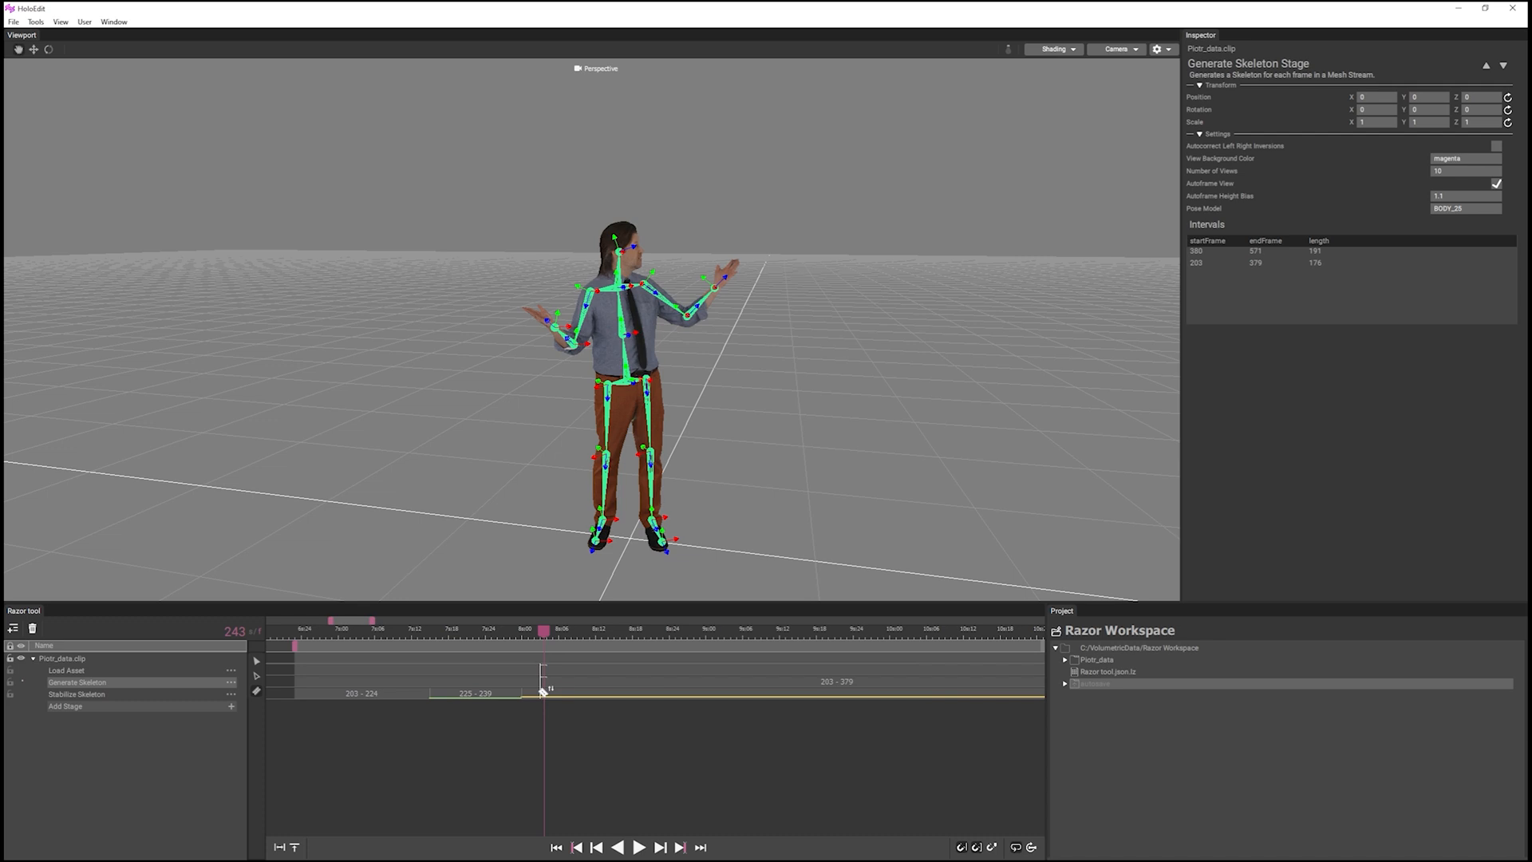
pyautogui.click(543, 691)
pyautogui.scroll(-3, 574, 710)
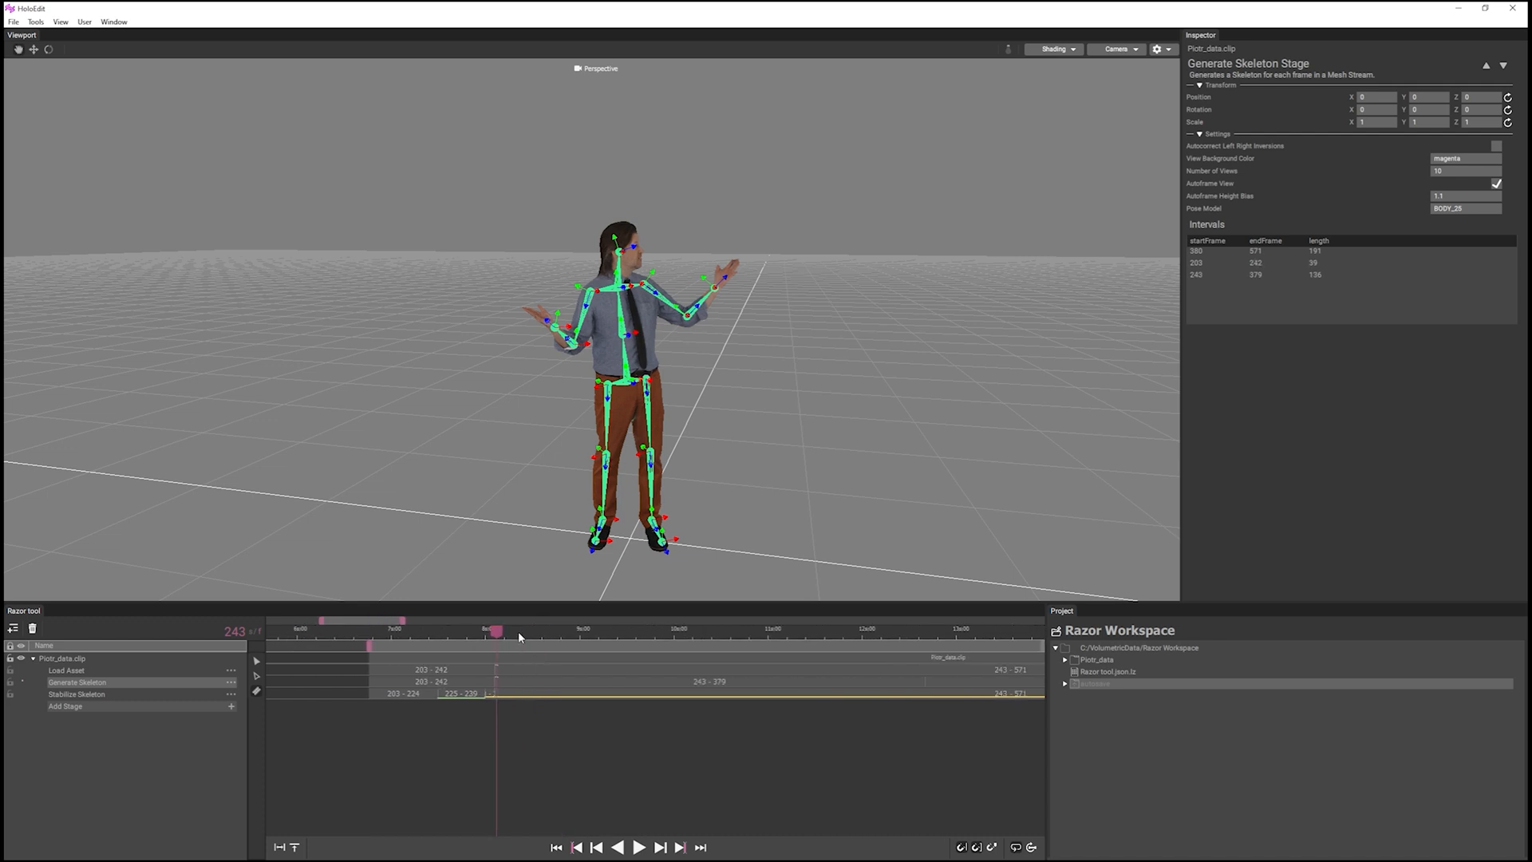
pyautogui.moveTo(519, 631); pyautogui.dragTo(549, 635)
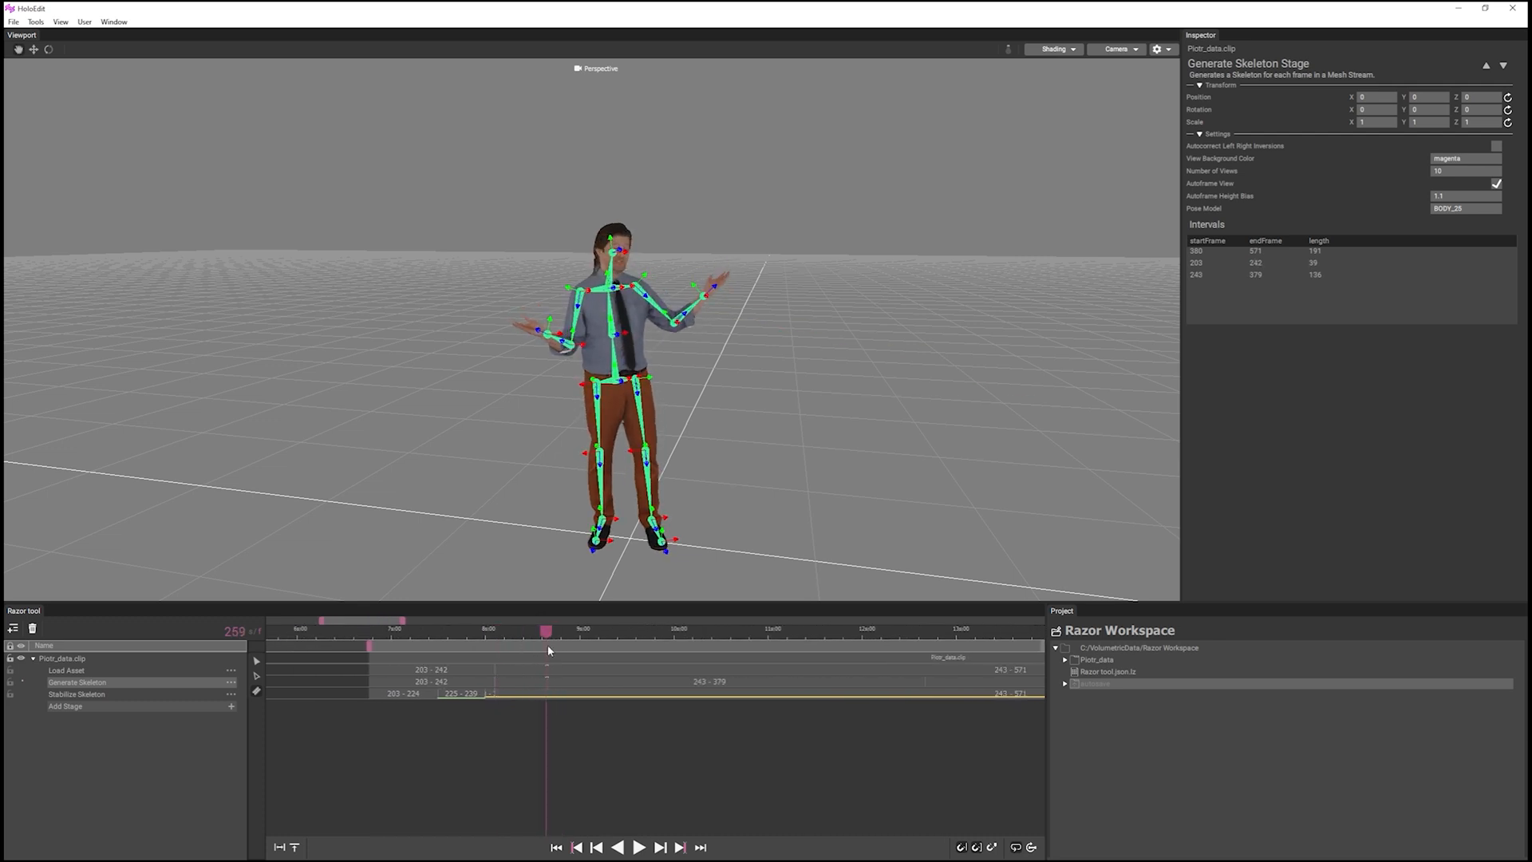
pyautogui.click(550, 692)
pyautogui.scroll(-3, 628, 724)
# Split all stages of the clip at frames 465 and 477 to isolate interval 465–476.
pyautogui.moveTo(628, 724); pyautogui.dragTo(431, 727, button='middle')
pyautogui.scroll(-3, 472, 728)
pyautogui.scroll(2, 639, 728)
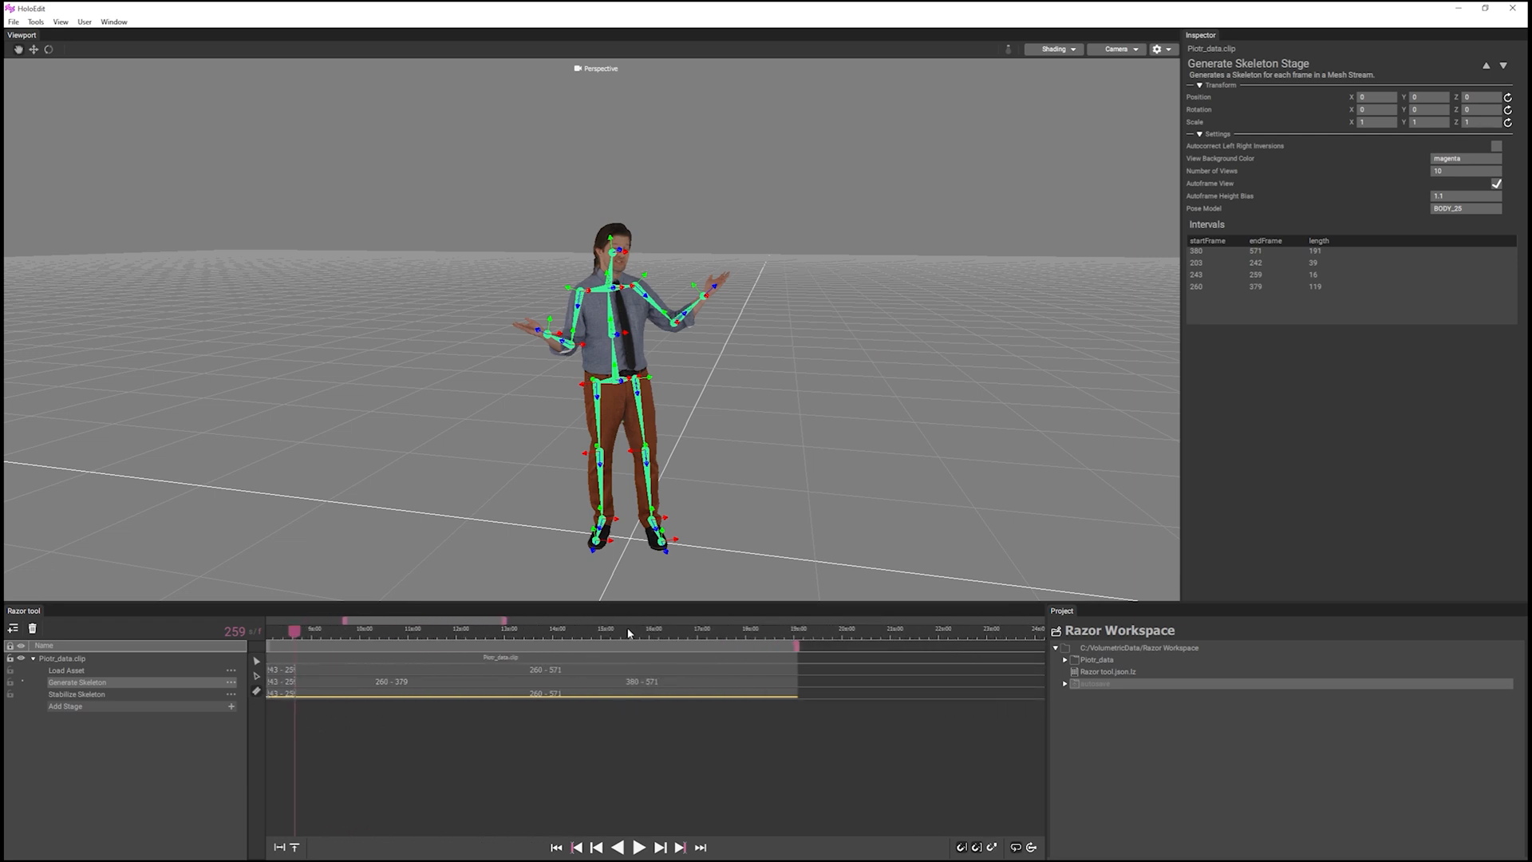
pyautogui.click(627, 634)
pyautogui.click(628, 687)
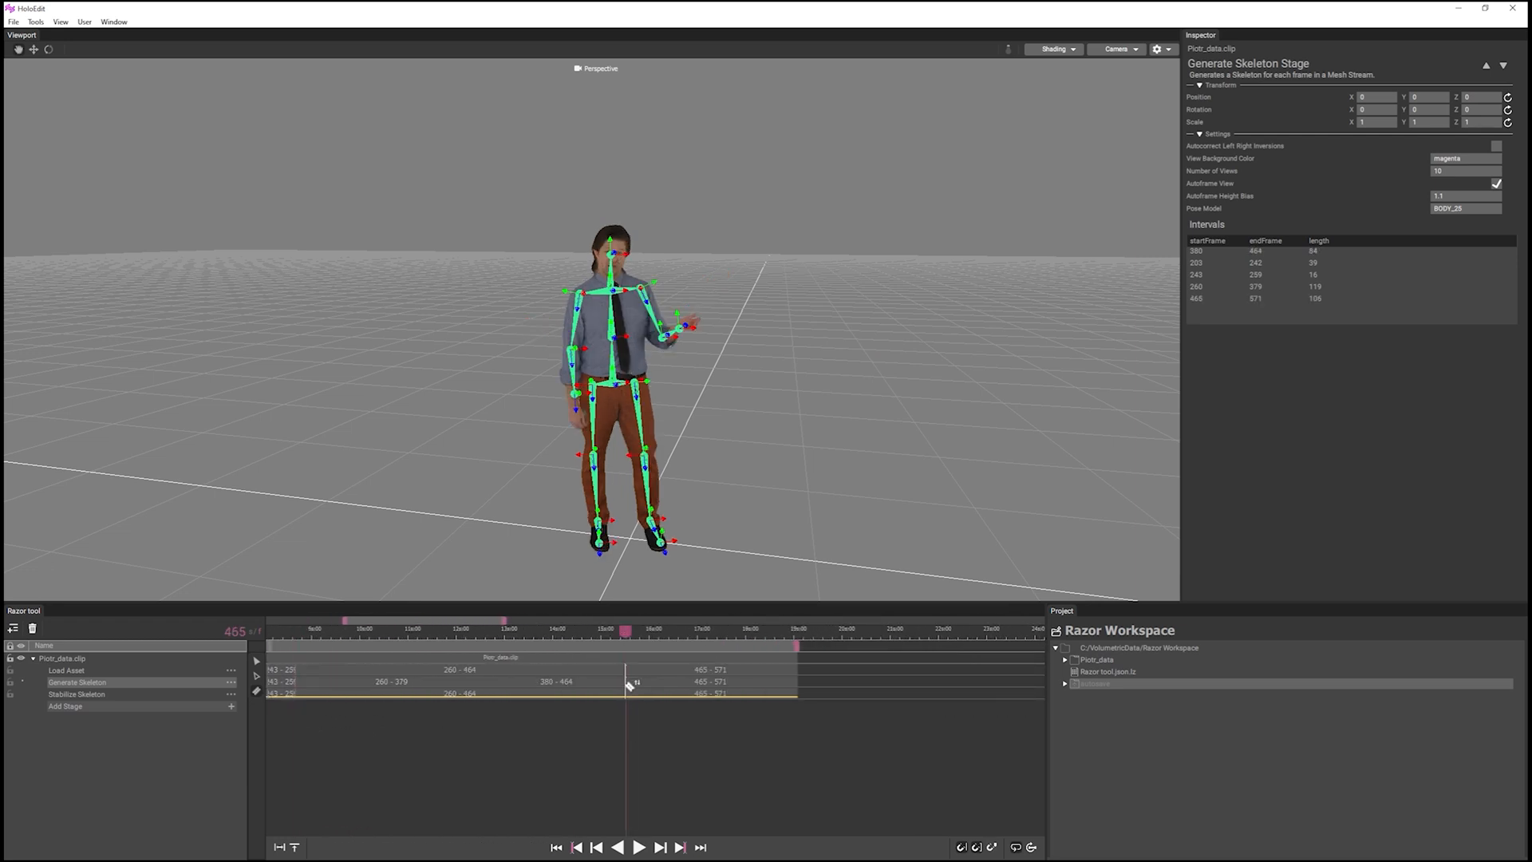
pyautogui.click(644, 635)
pyautogui.scroll(2, 643, 635)
pyautogui.click(639, 634)
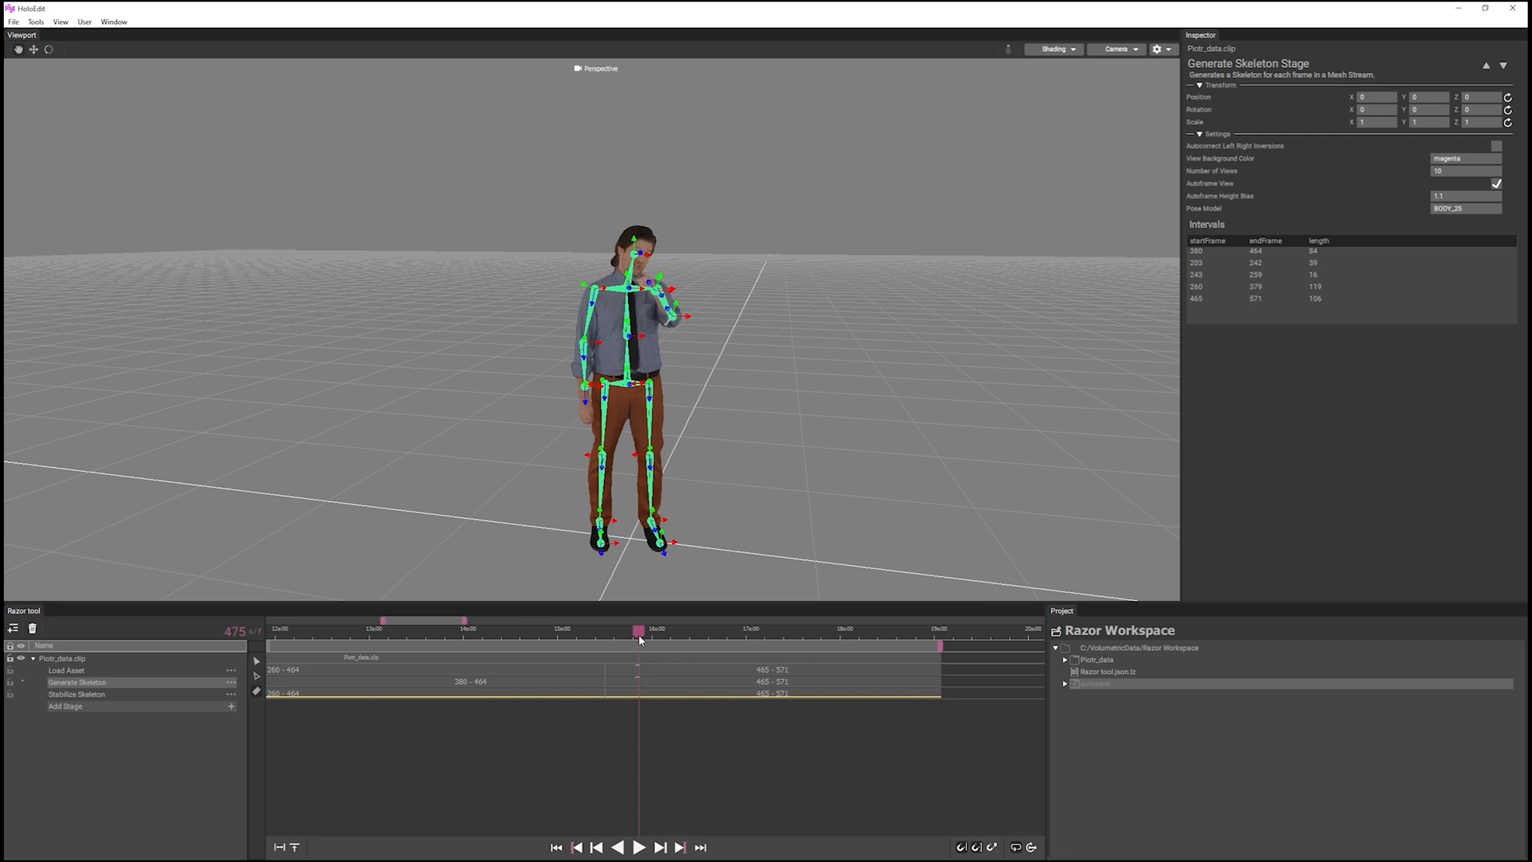
pyautogui.click(646, 685)
pyautogui.scroll(-3, 317, 735)
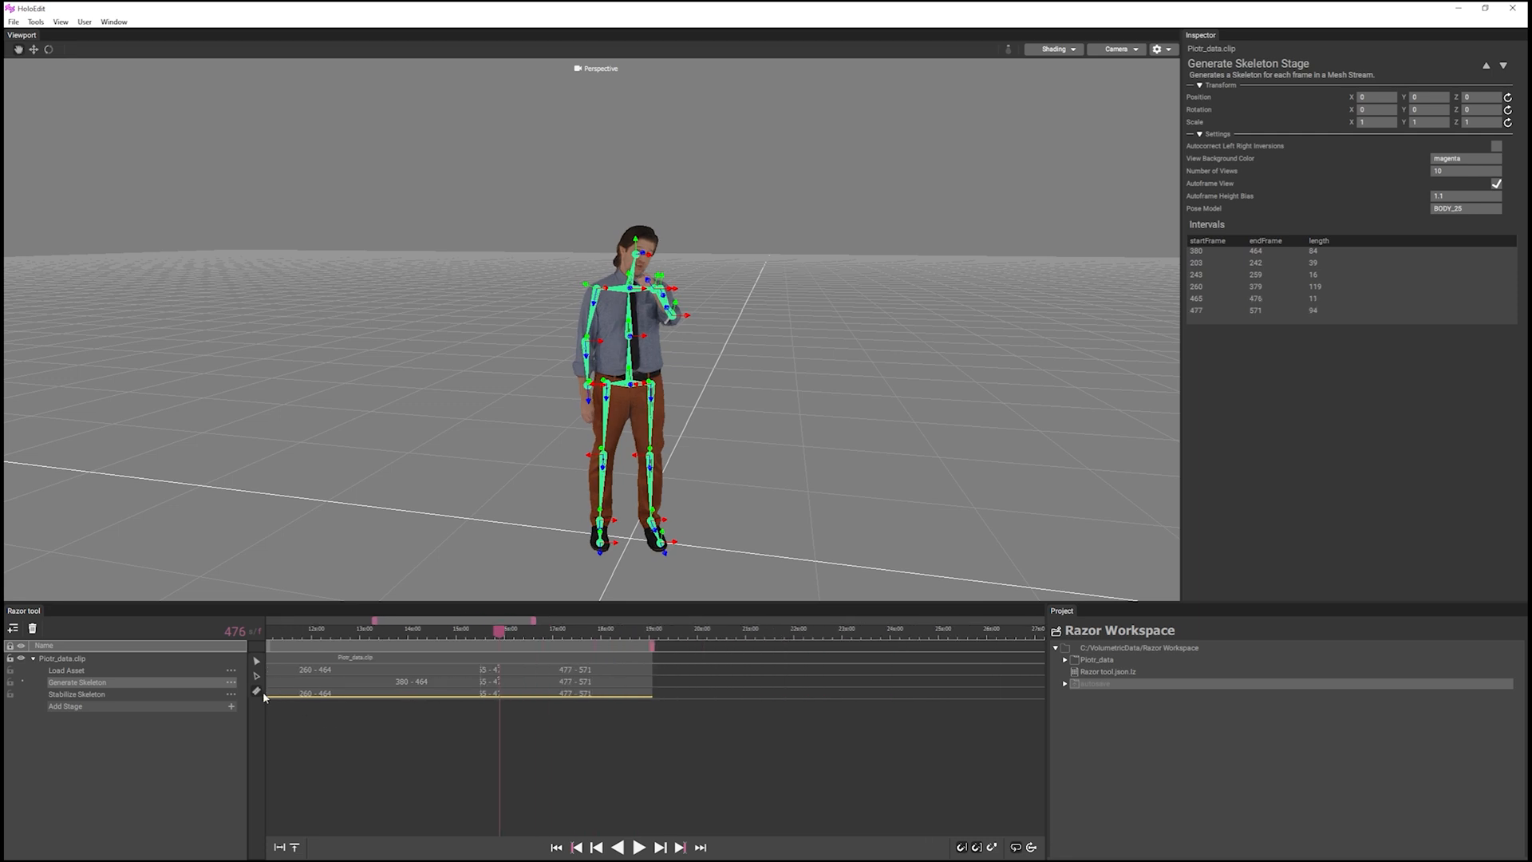
# Select the Generate Skeleton intervals 243–259 and 465–476 and clear their generated data.
pyautogui.click(256, 676)
pyautogui.scroll(-3, 320, 730)
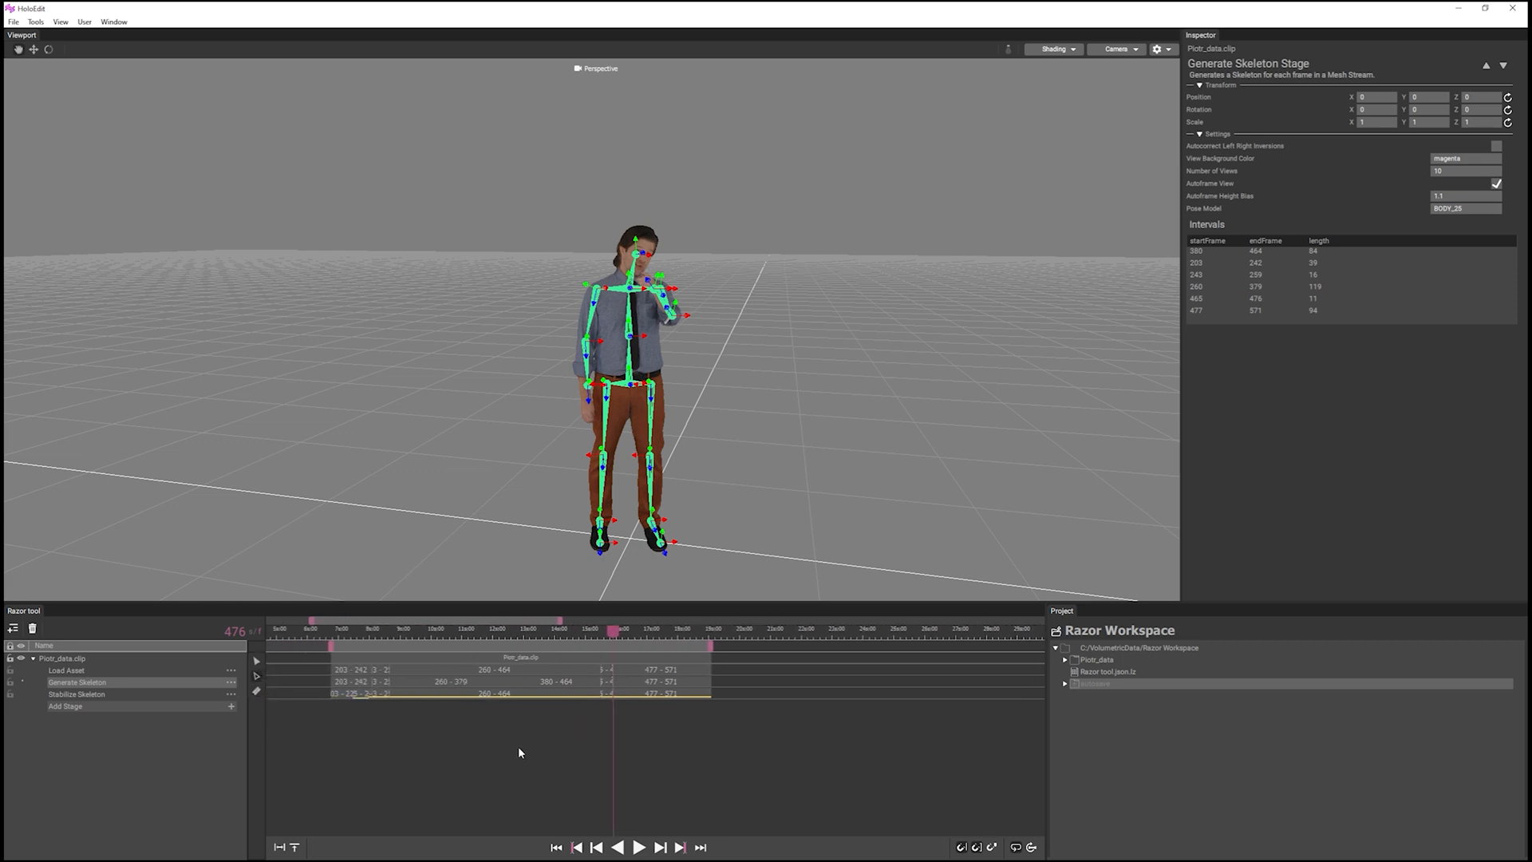
pyautogui.moveTo(519, 748); pyautogui.dragTo(536, 749, button='middle')
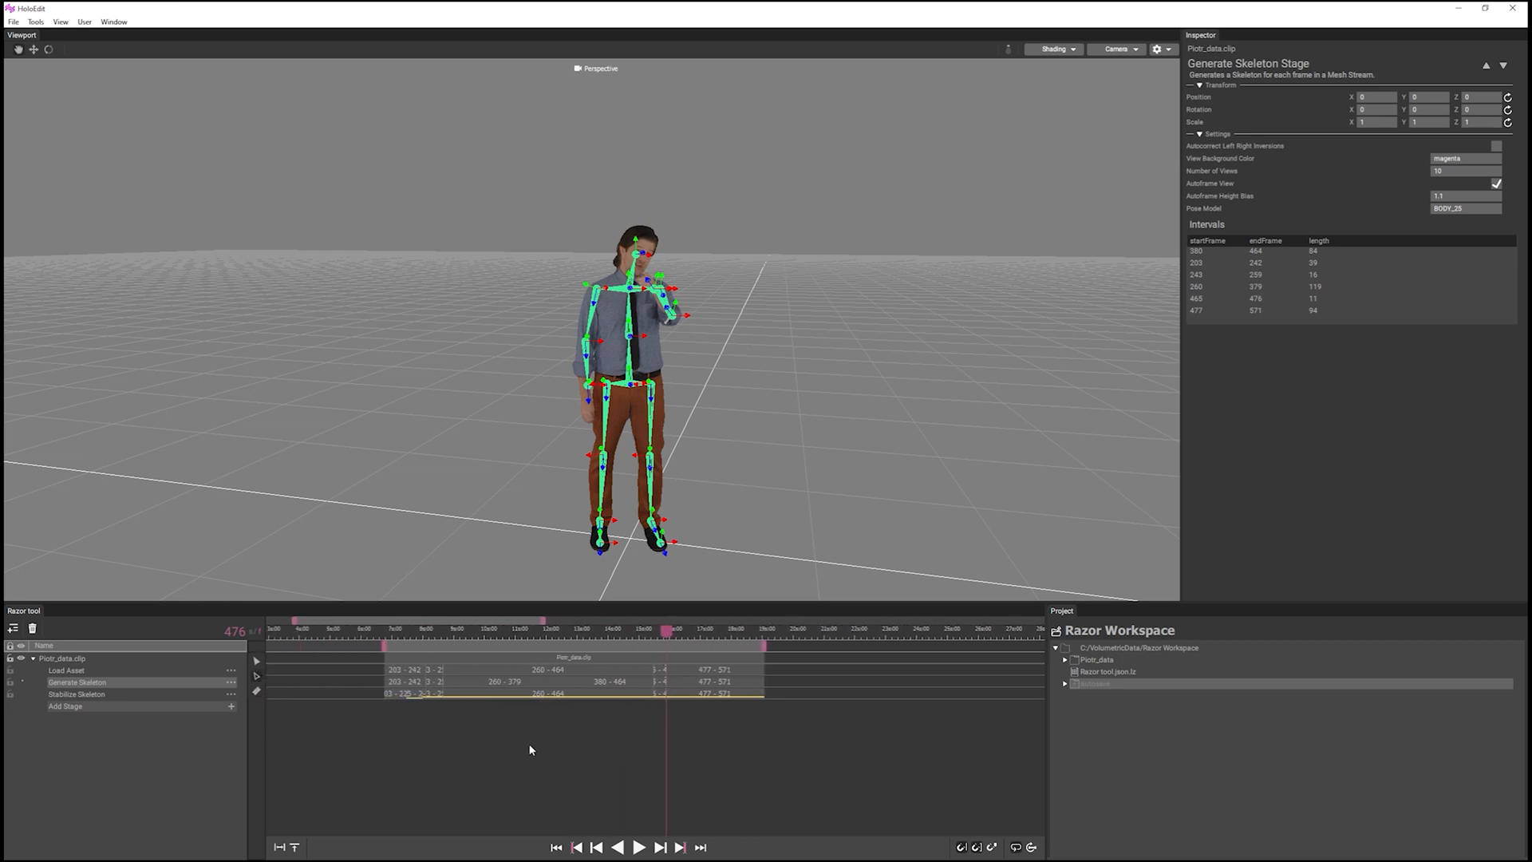
pyautogui.click(435, 682)
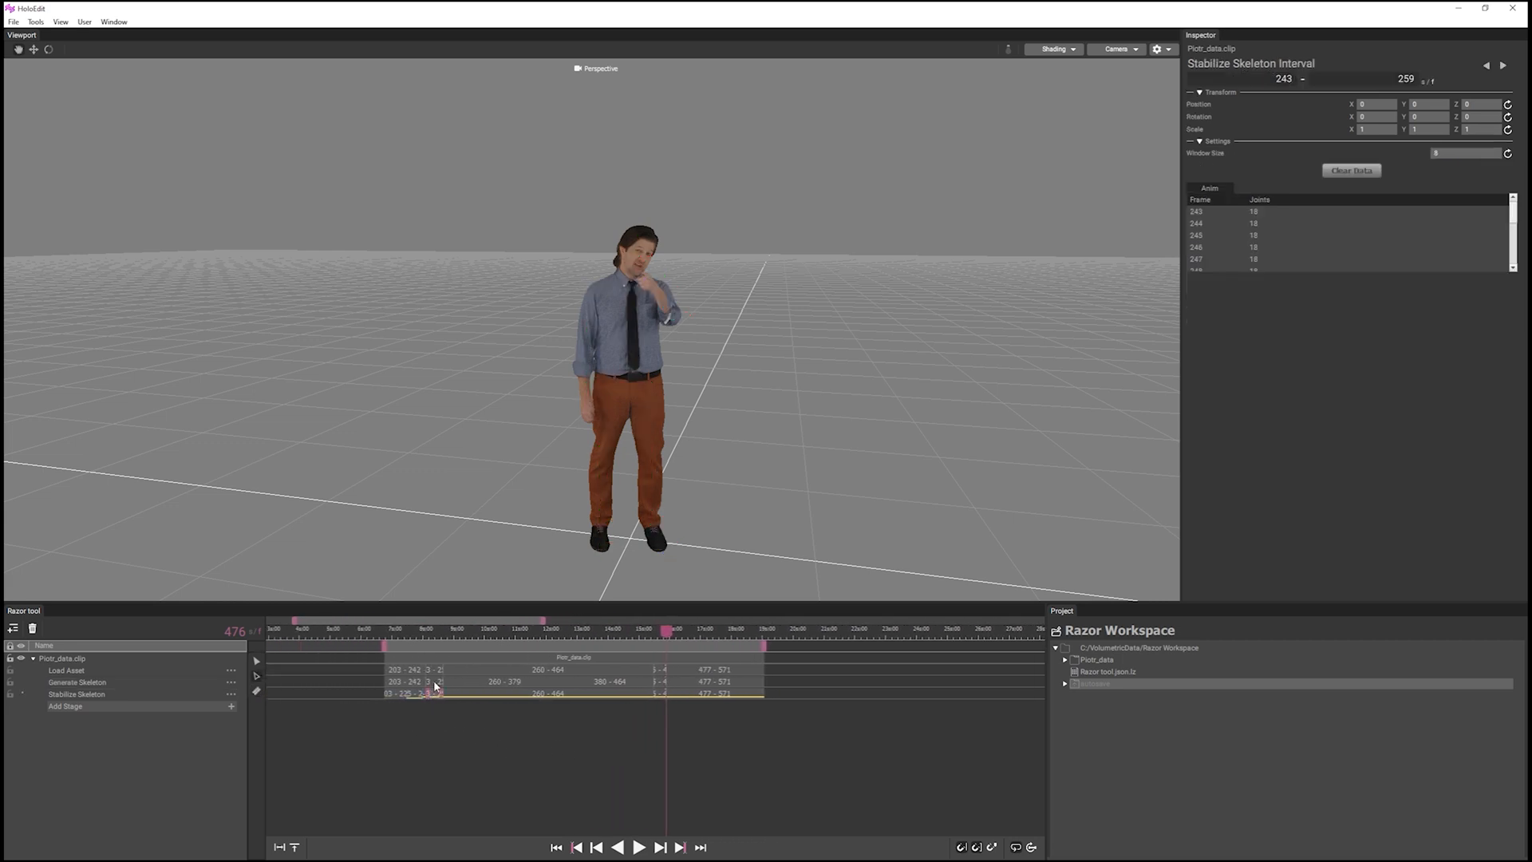
pyautogui.click(660, 681)
pyautogui.rightClick(660, 682)
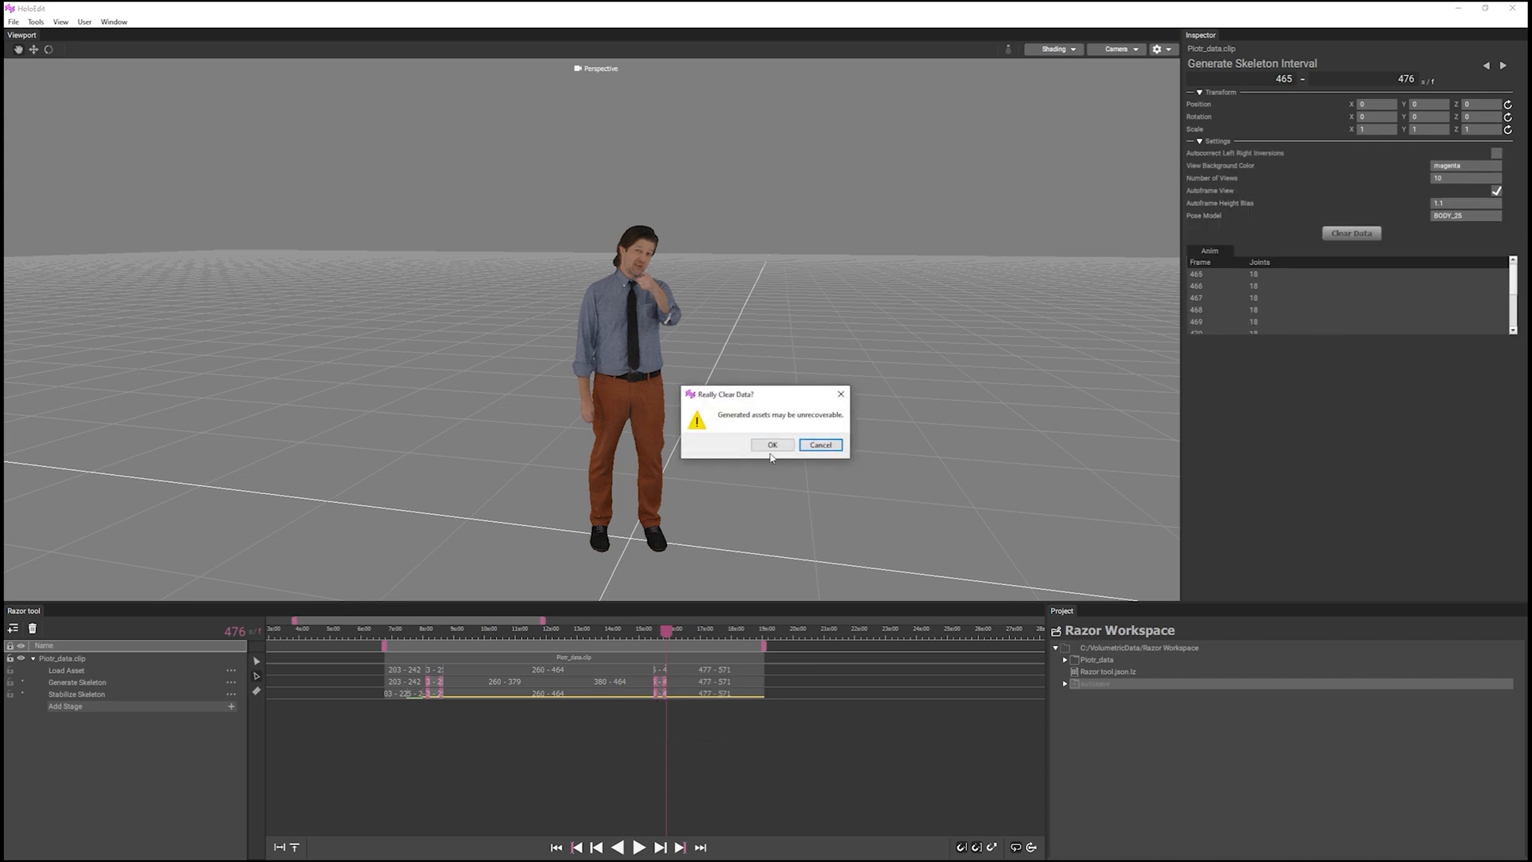
pyautogui.click(771, 448)
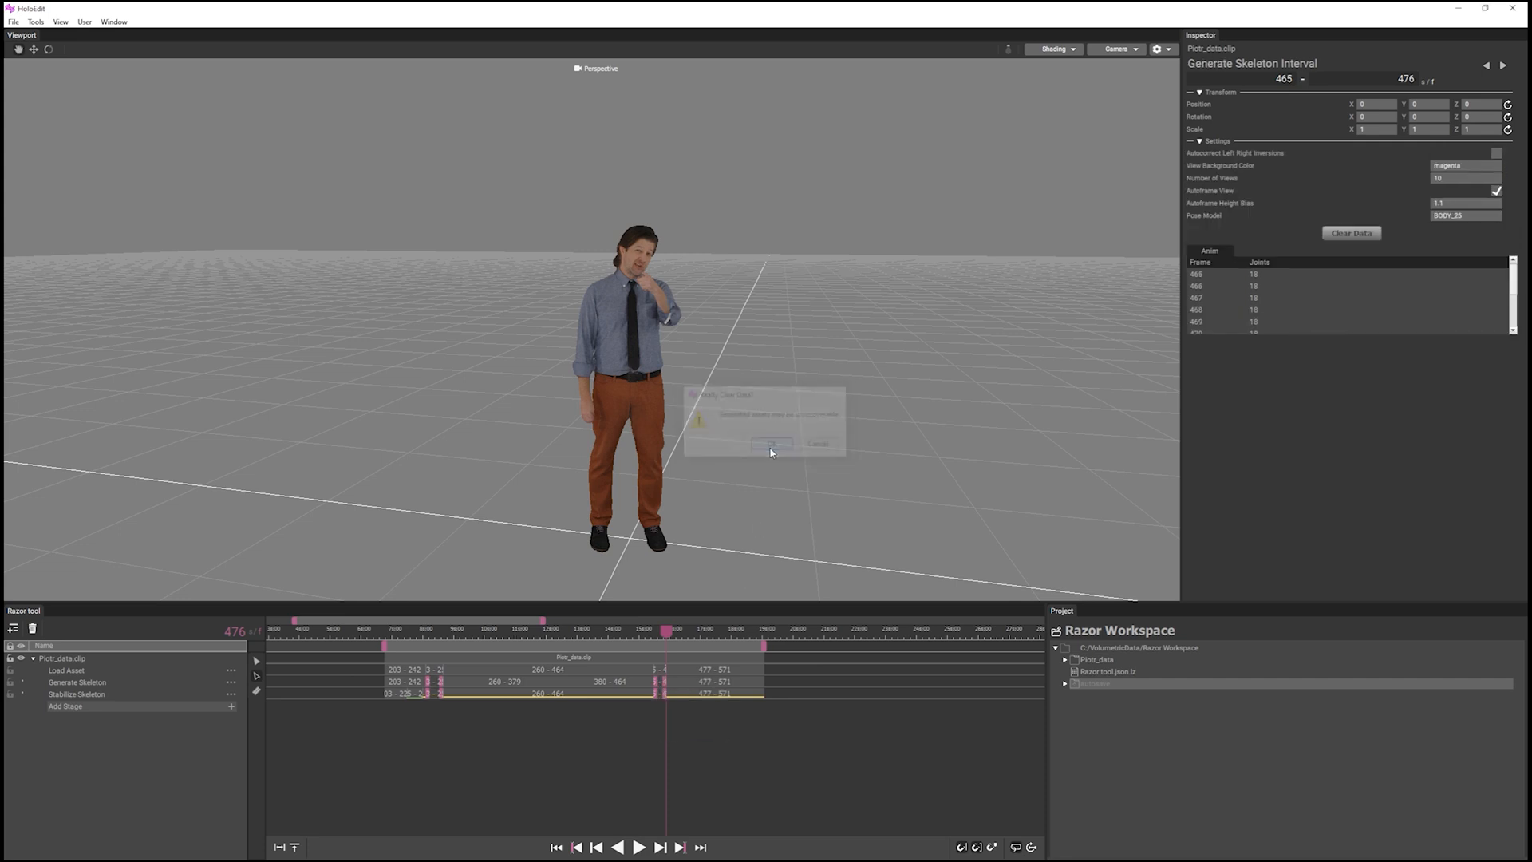
# Set the Autoframe Height Bias of the Generate Skeleton interval 243–259 to 1.5.
pyautogui.click(80, 682)
pyautogui.click(435, 682)
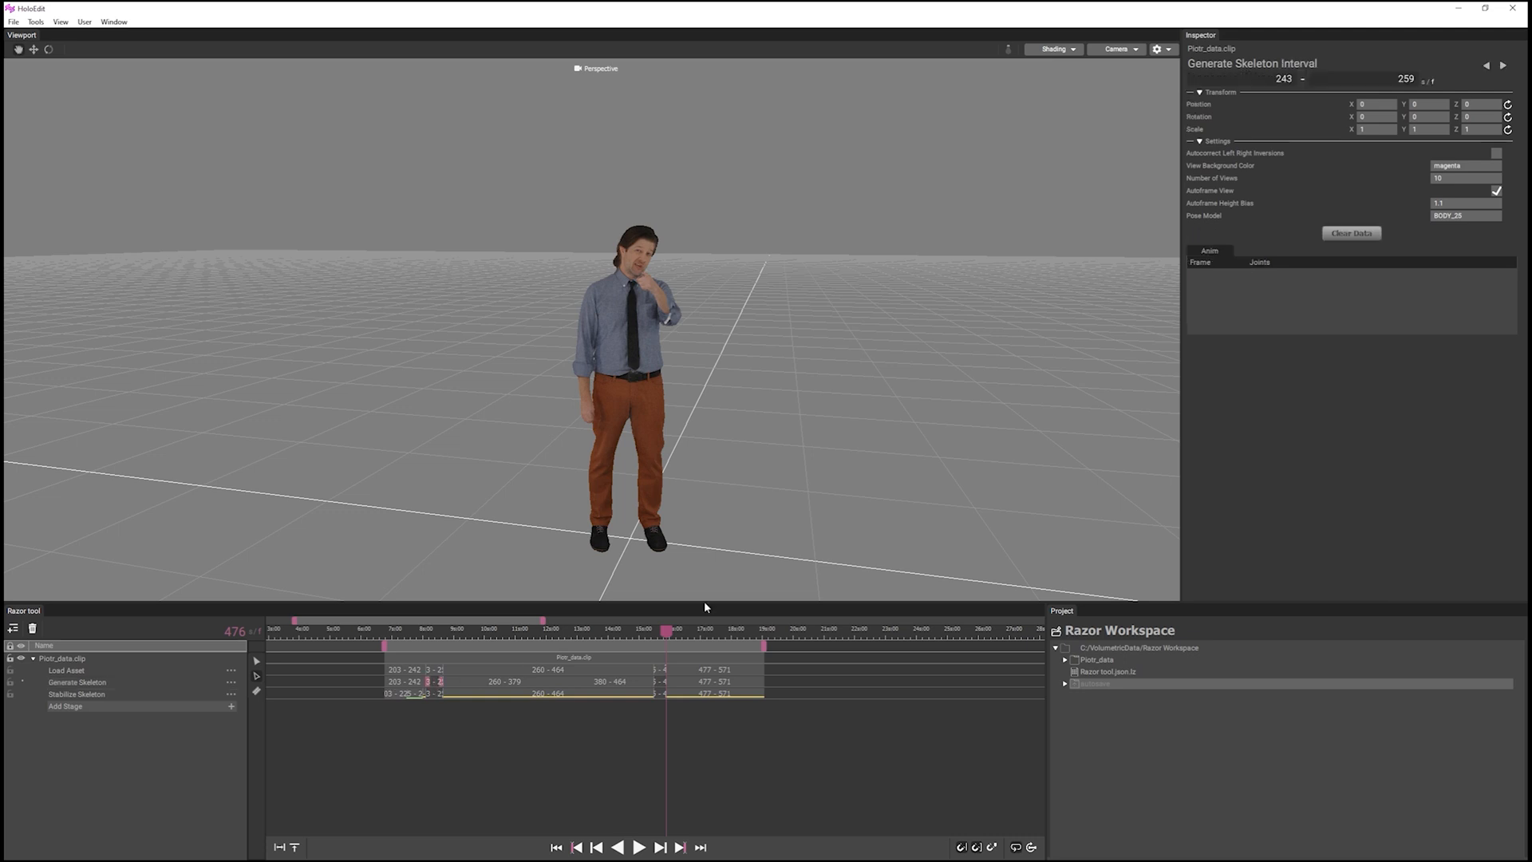
pyautogui.click(1450, 205)
pyautogui.press('BackSpace')
pyautogui.write('5')
pyautogui.press('Return')
# Regenerate the skeleton for the Generate Skeleton intervals 243–259 and 465–476.
pyautogui.click(661, 682)
pyautogui.click(439, 683)
pyautogui.rightClick(439, 684)
pyautogui.click(442, 688)
# Process the Stabilize Skeleton intervals 243–259 and 465–476, and play the clip to check the skeleton.
pyautogui.click(437, 694)
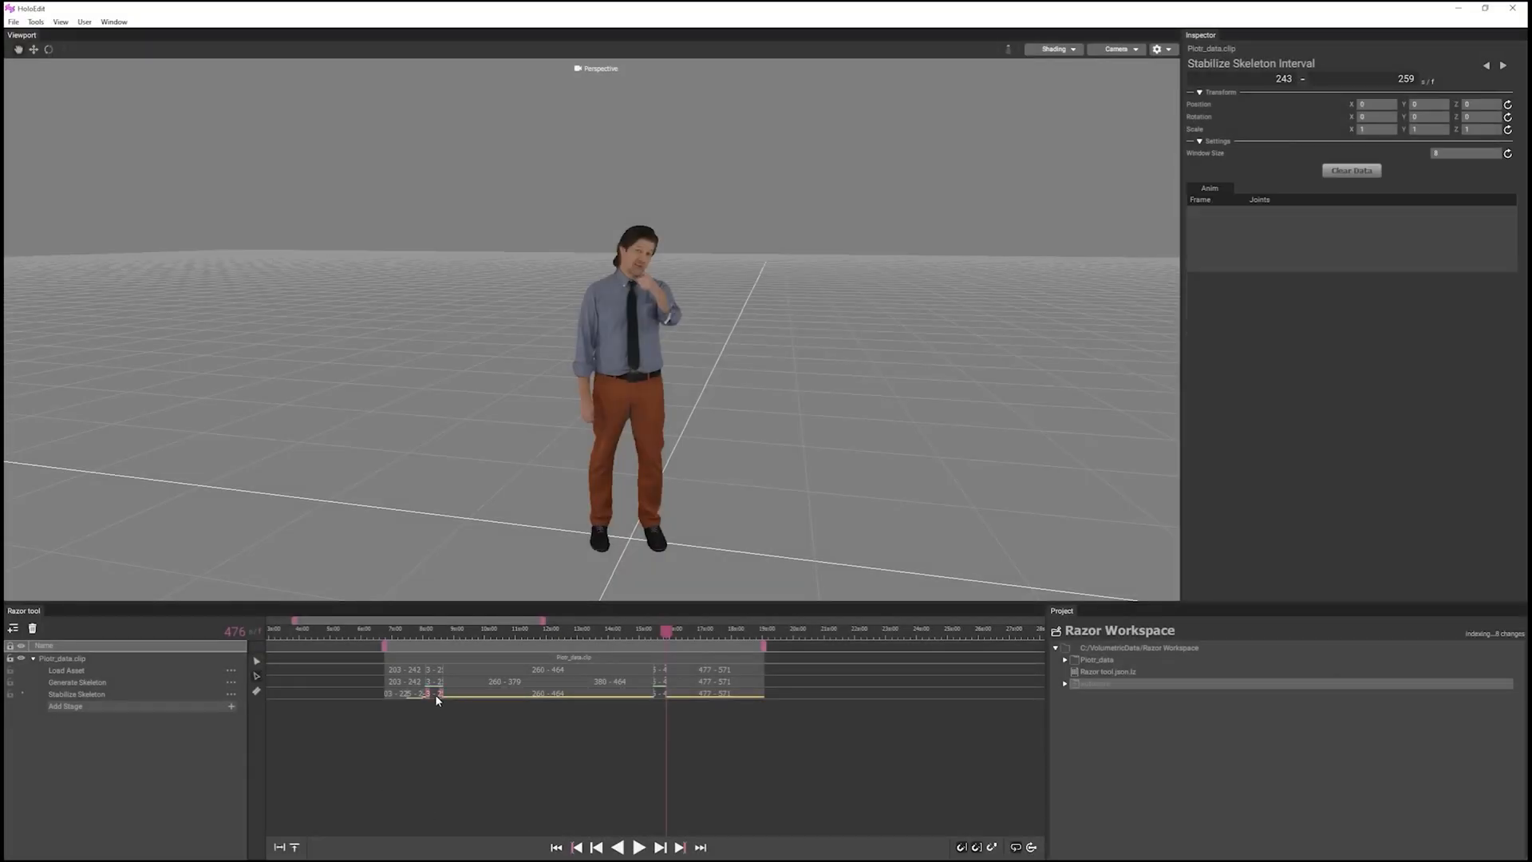
pyautogui.click(661, 694)
pyautogui.rightClick(661, 694)
pyautogui.click(669, 699)
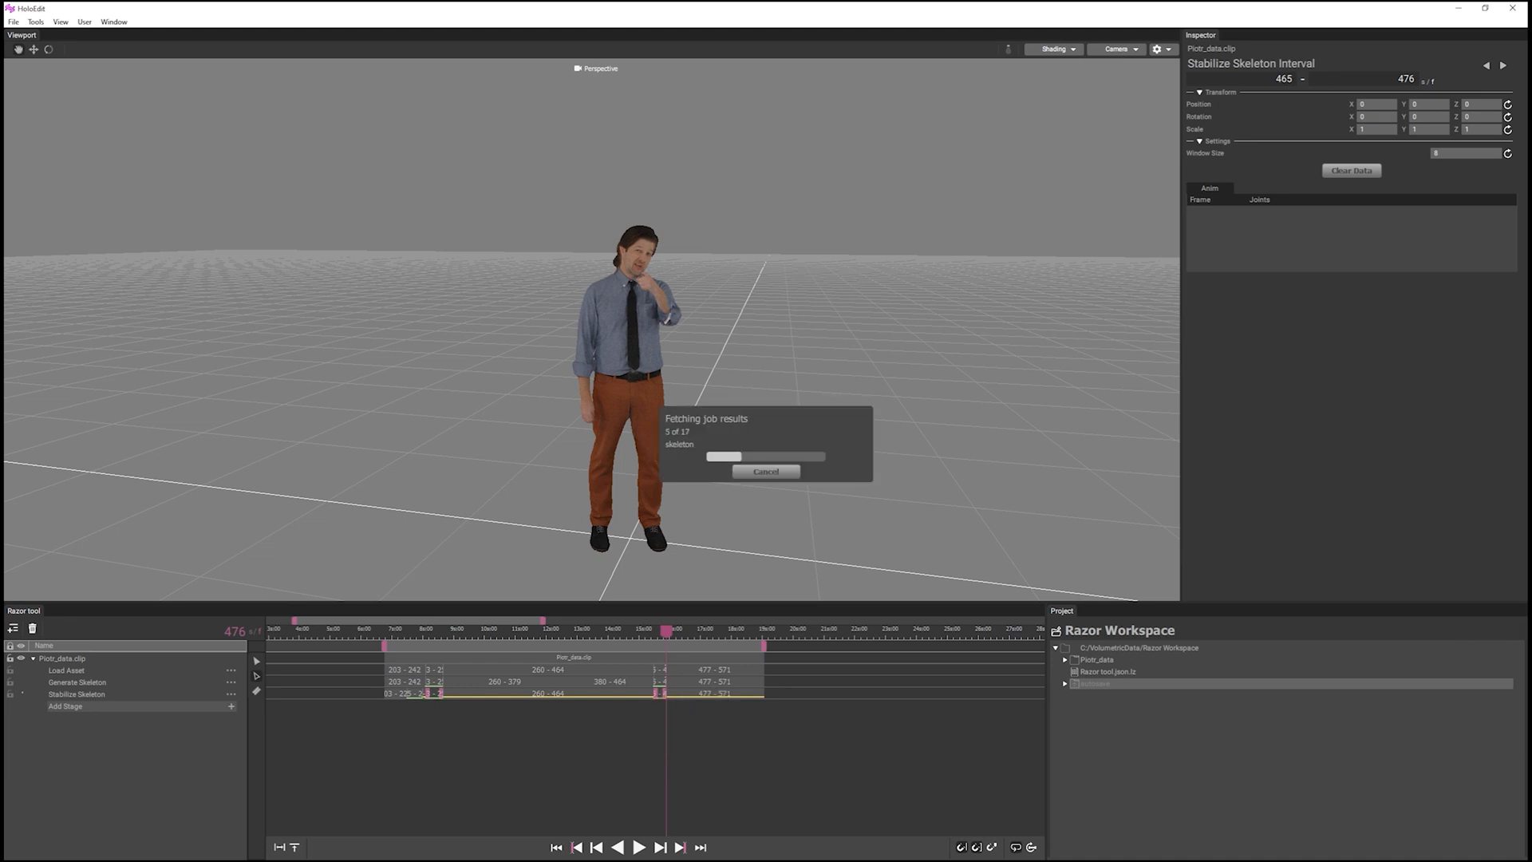
pyautogui.click(639, 847)
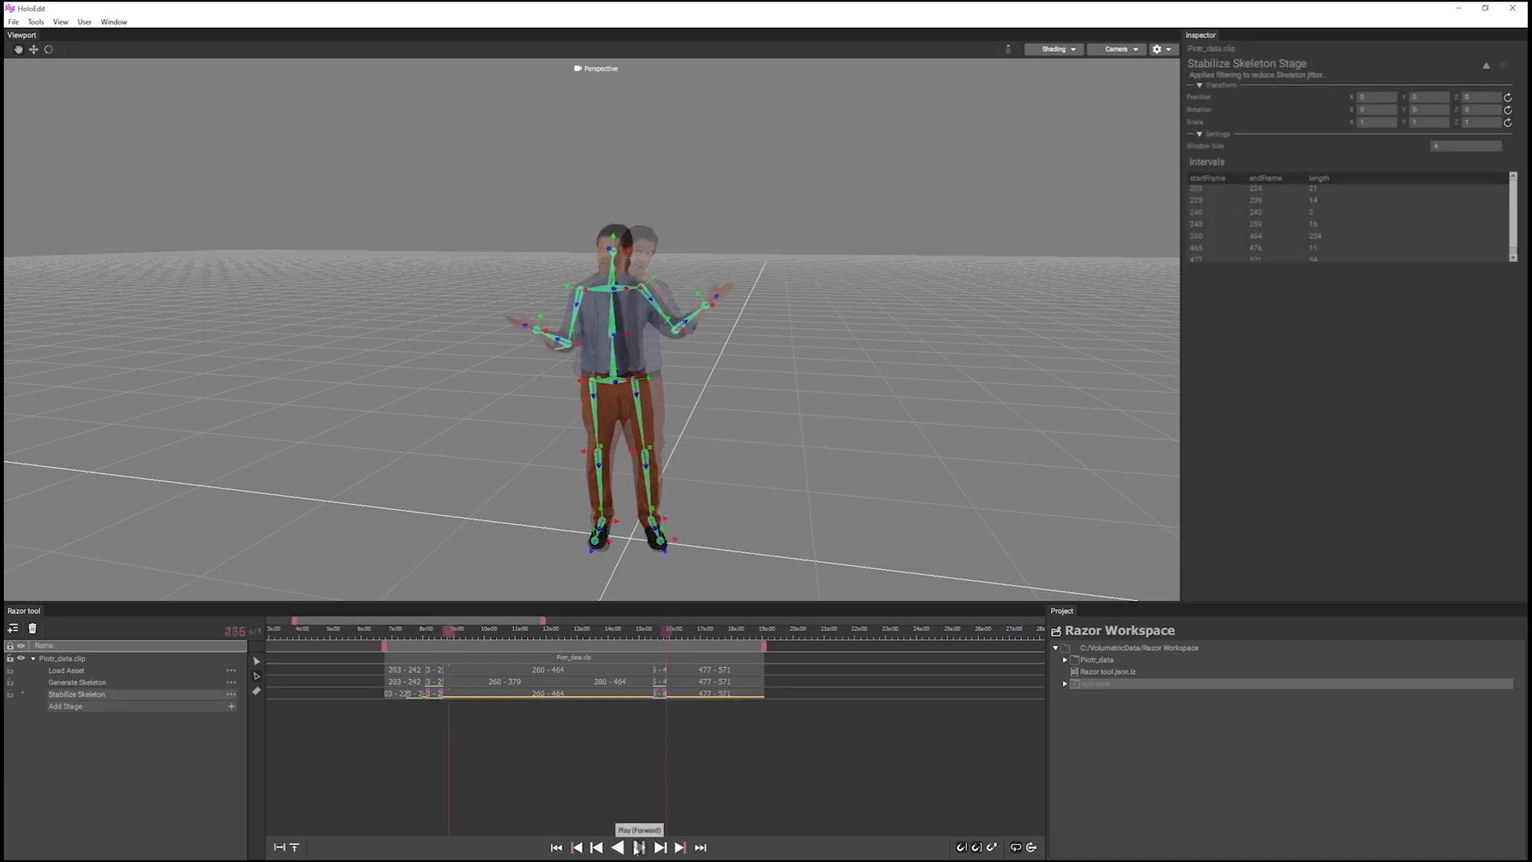